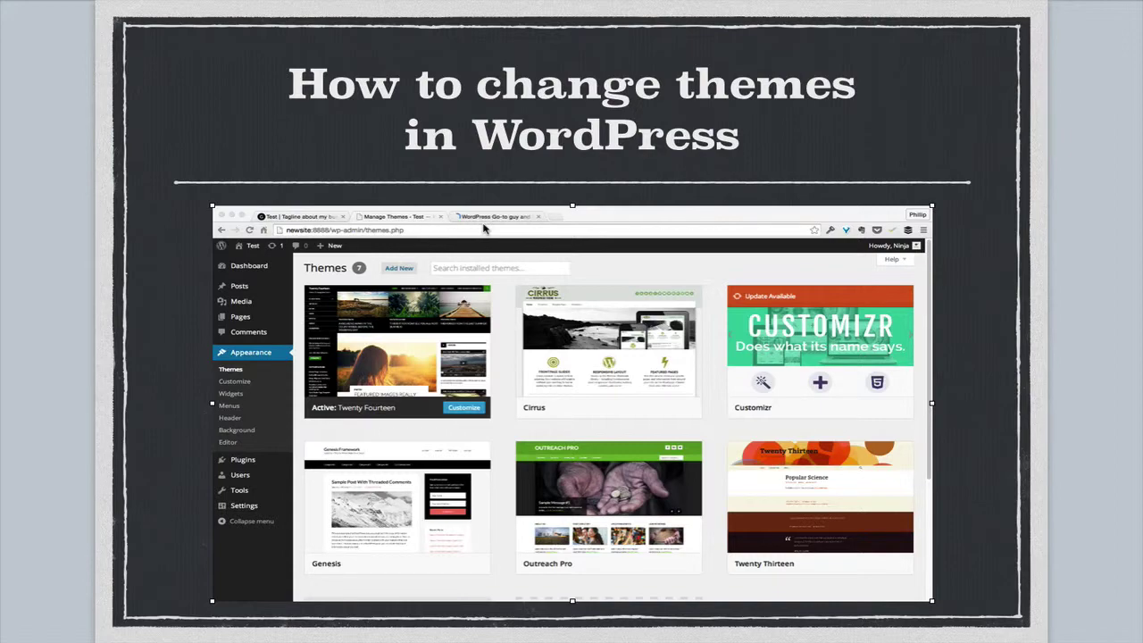
# Switch from Keynote to Chrome, which shows the live WordPress business website
pyautogui.press('super+Tab')
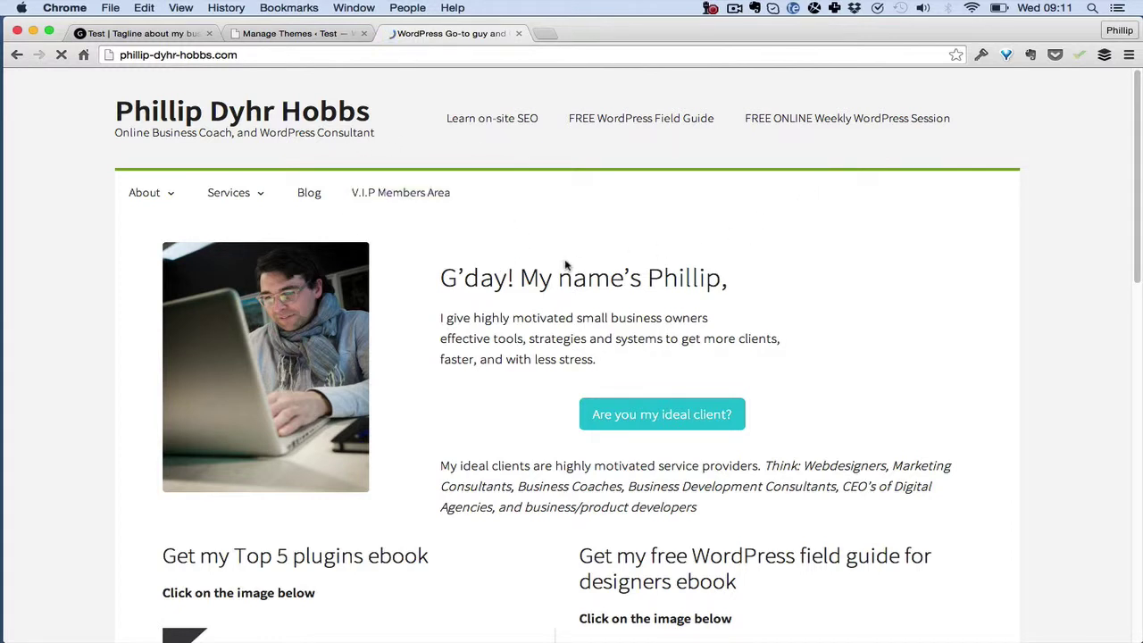
# Glance at the Test site's front page, then move to the installed Themes page
pyautogui.press('super+1')
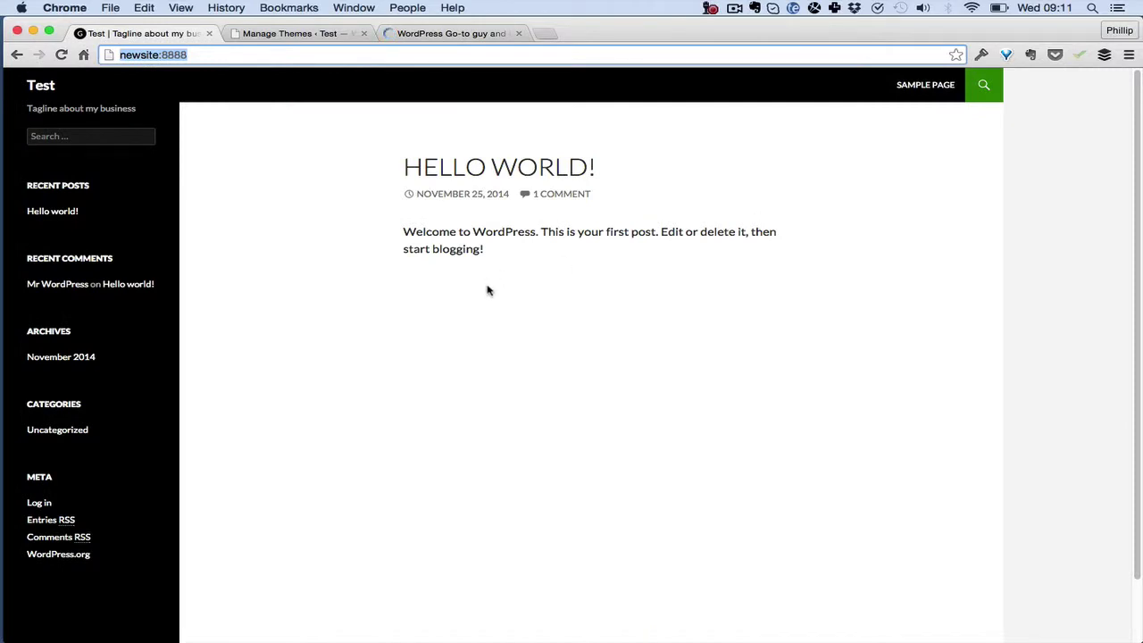
pyautogui.press('super+2')
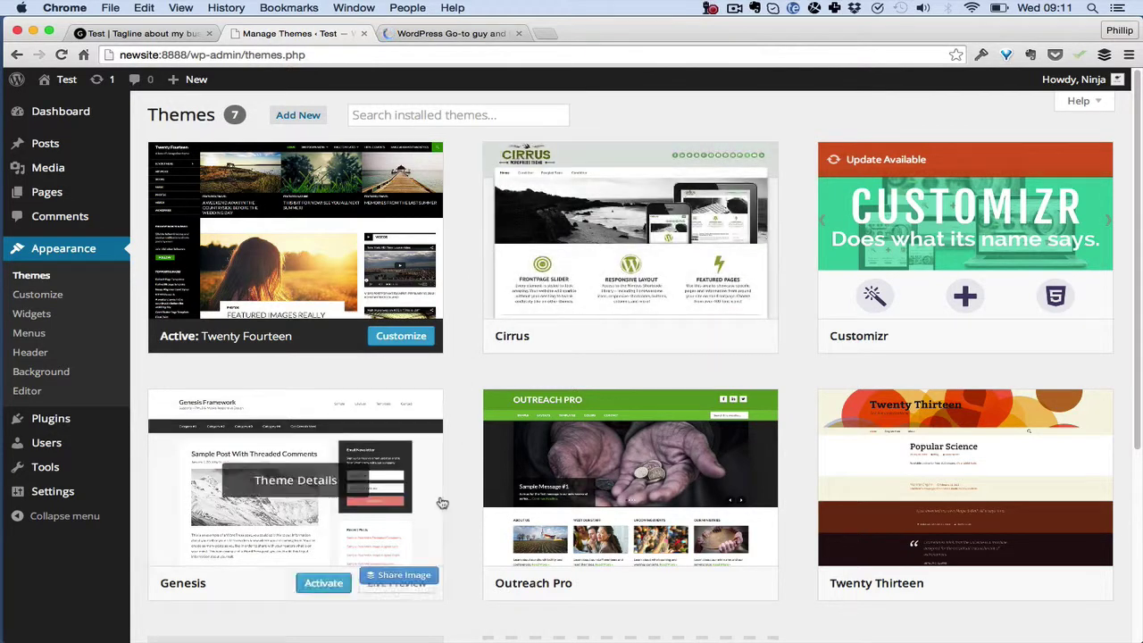
# Scroll through the seven installed themes under Appearance > Themes and activate Genesis in place of Twenty Fourteen
pyautogui.click(77, 114)
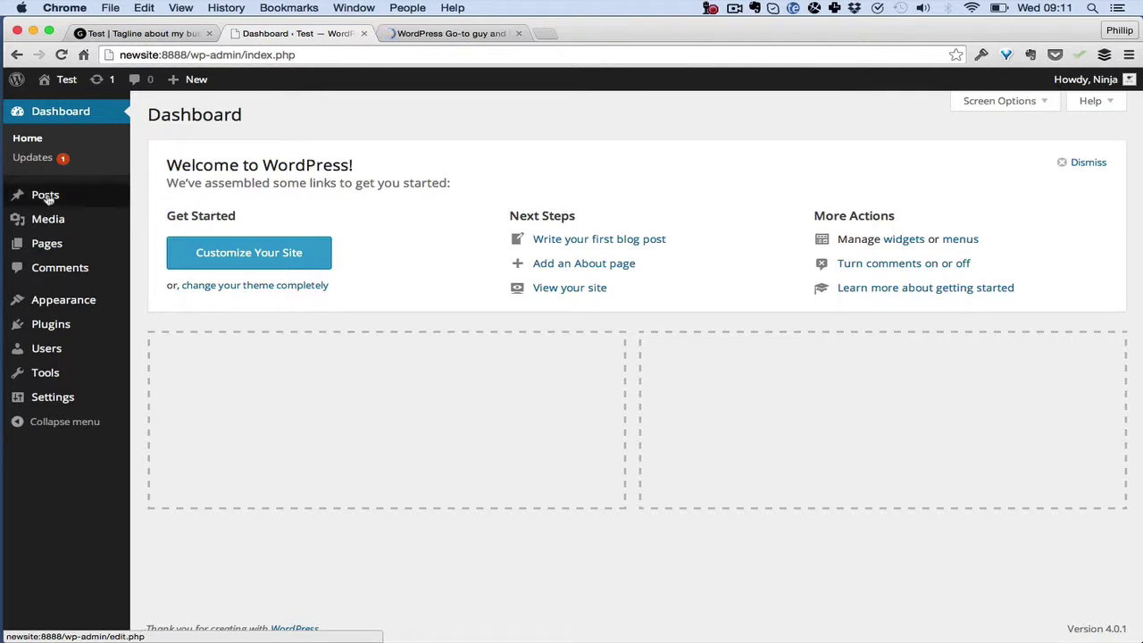
pyautogui.moveTo(63, 300)
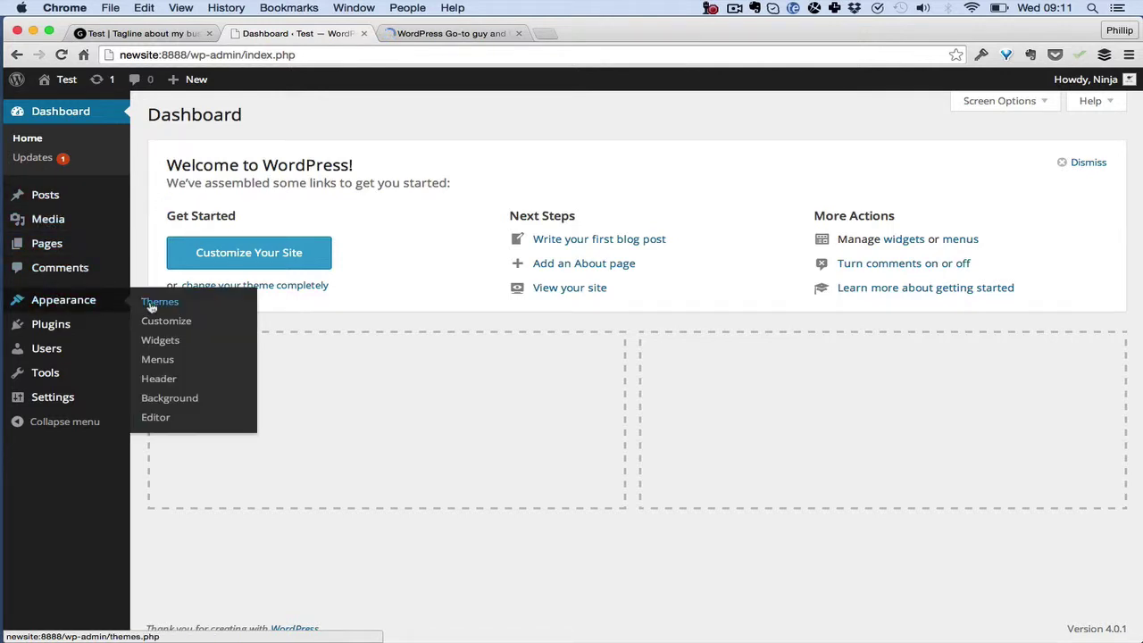
pyautogui.click(159, 304)
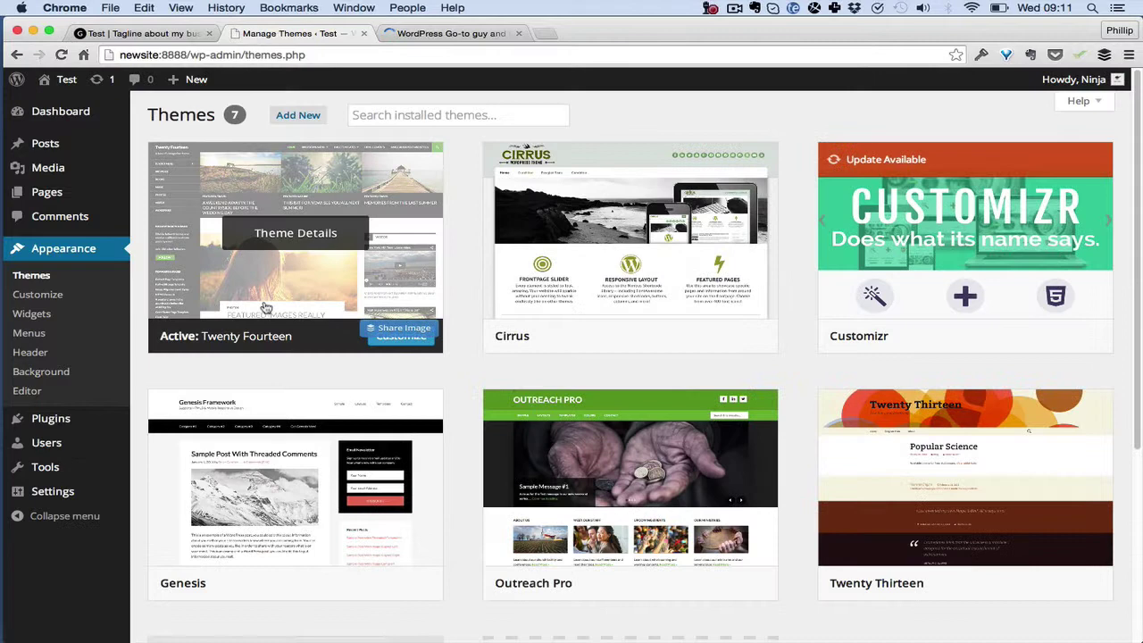
pyautogui.scroll(-1, 328, 348)
pyautogui.scroll(-4, 329, 348)
pyautogui.scroll(-1, 329, 348)
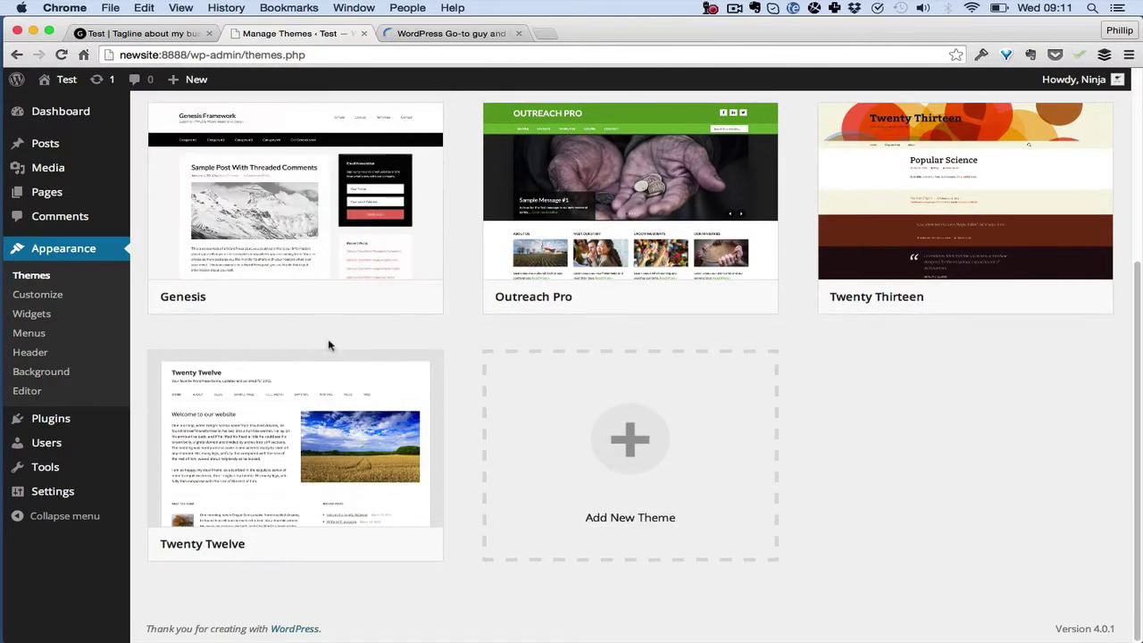
pyautogui.scroll(1, 923, 461)
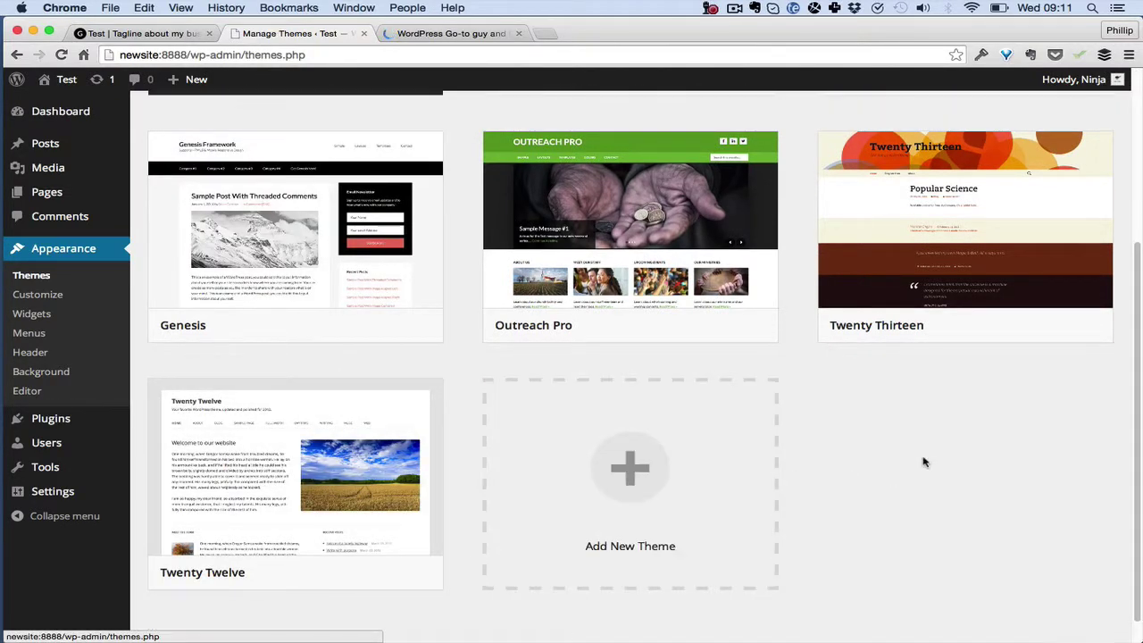
pyautogui.scroll(3, 924, 461)
pyautogui.scroll(2, 924, 461)
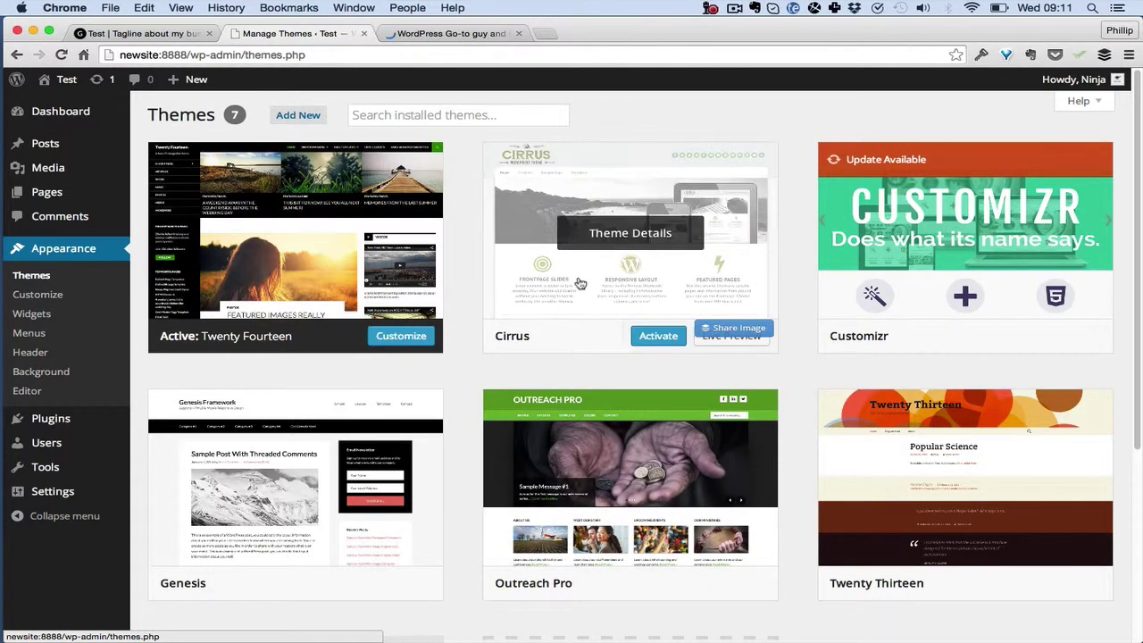
pyautogui.scroll(-2, 592, 316)
pyautogui.scroll(-1, 592, 316)
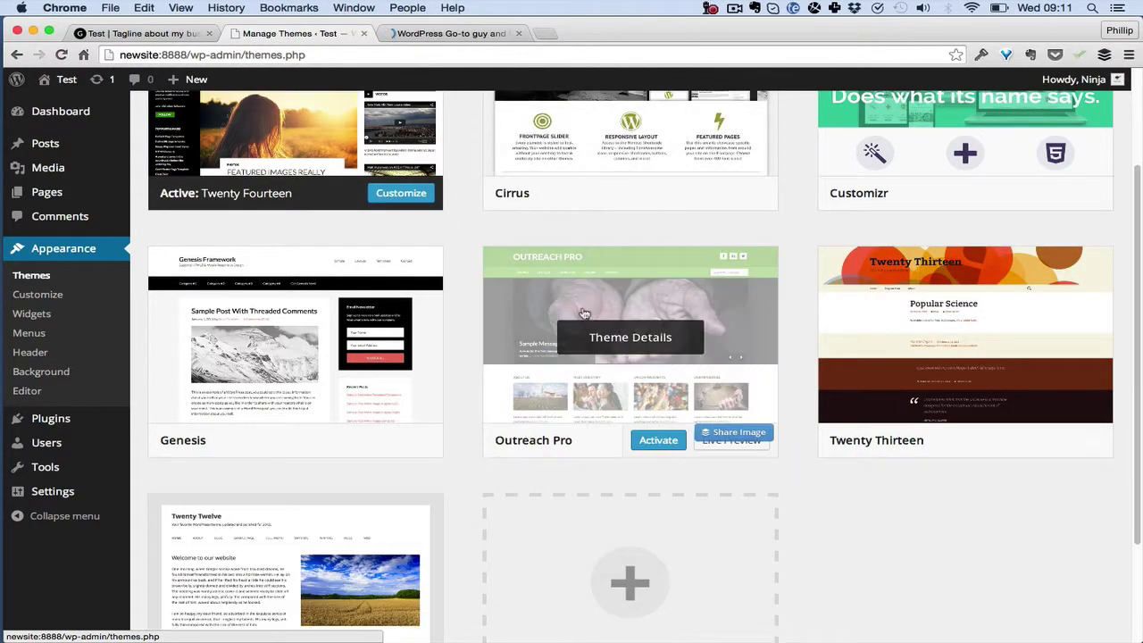
pyautogui.click(321, 444)
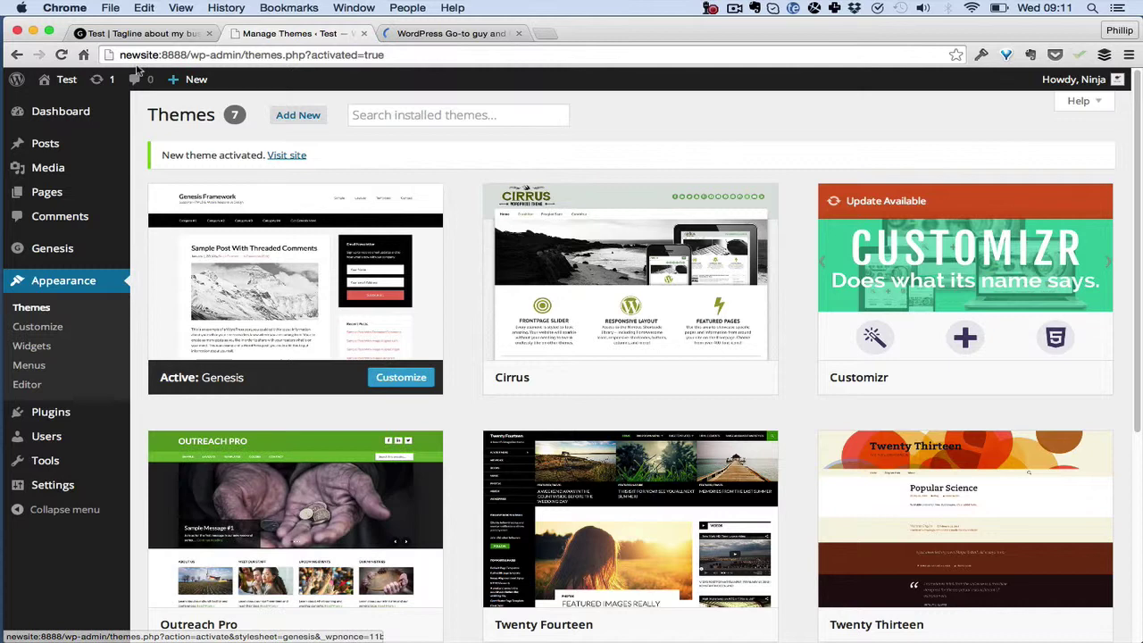
pyautogui.moveTo(63, 79)
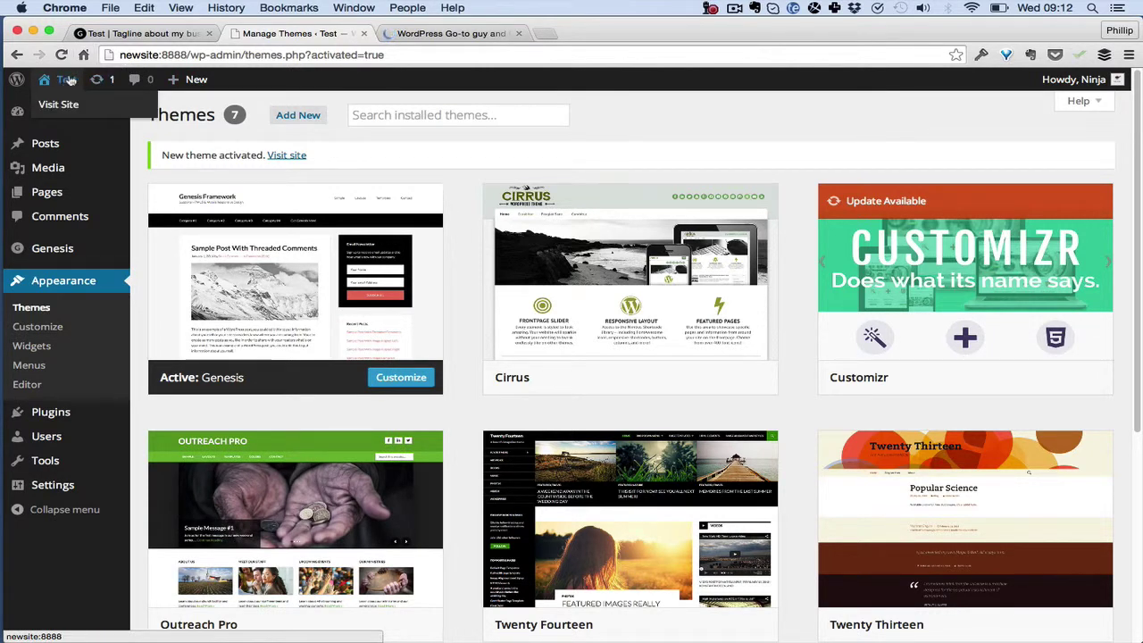
# Reload the Test site's front page to see the Genesis theme
pyautogui.click(134, 34)
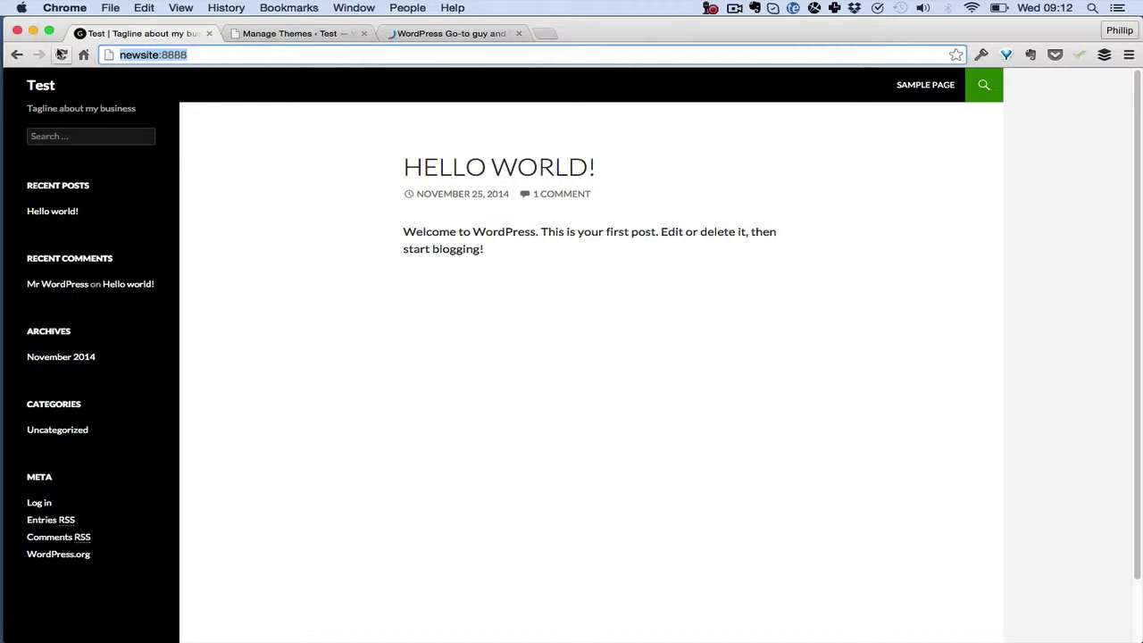
pyautogui.click(61, 55)
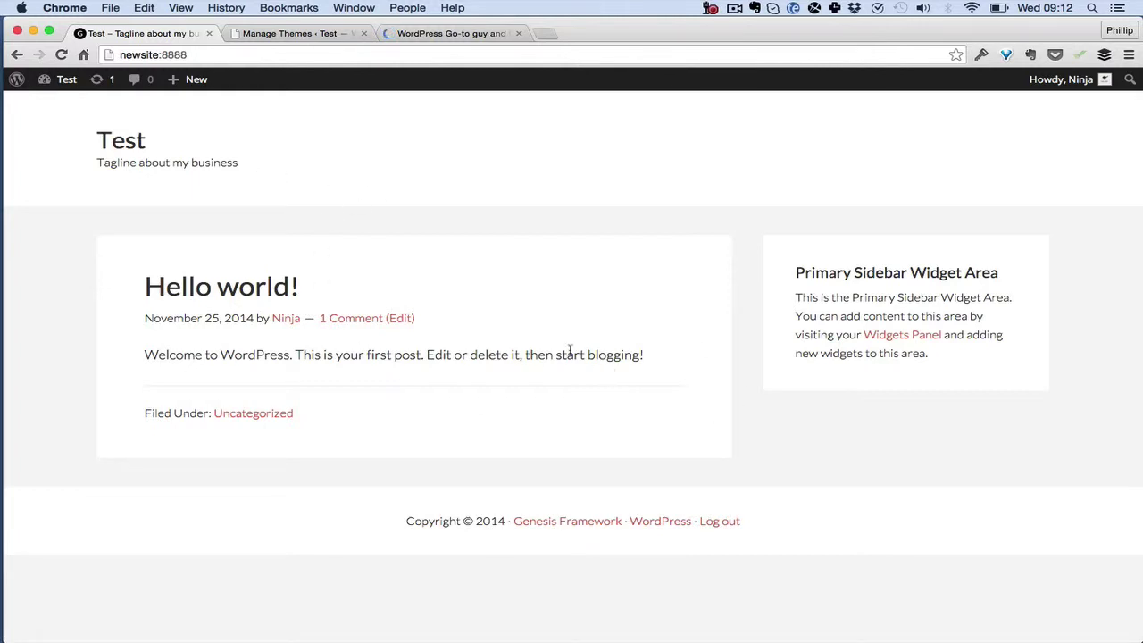
pyautogui.hotkey('ctrl', 'Tab')
# Activate Twenty Twelve and reload the Test site to show its new look
pyautogui.scroll(-5, 581, 358)
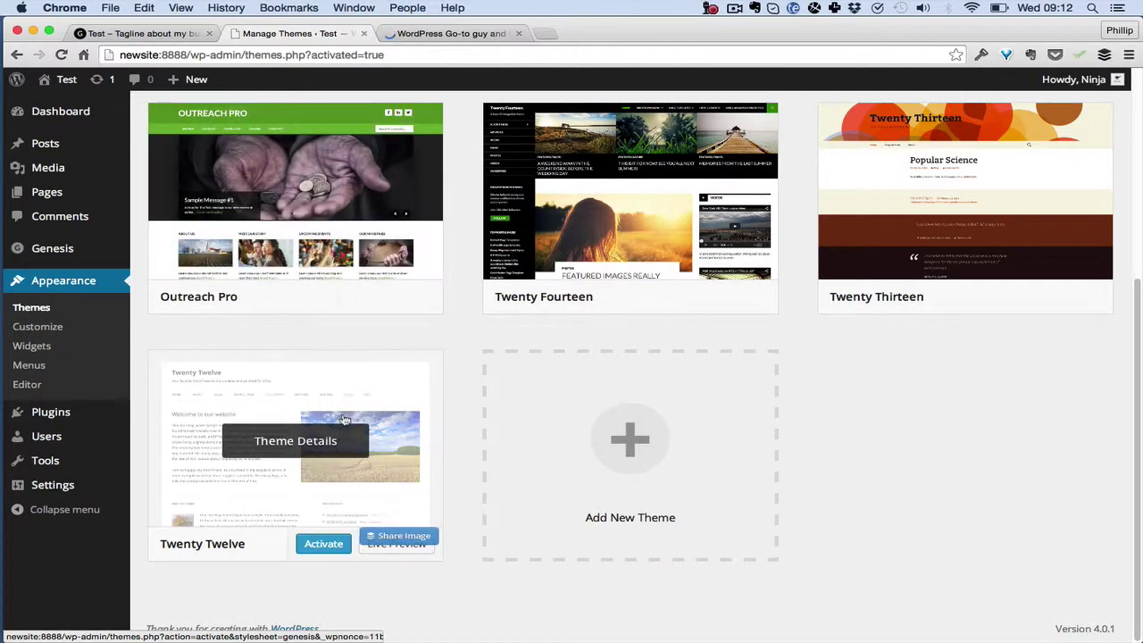
pyautogui.click(326, 546)
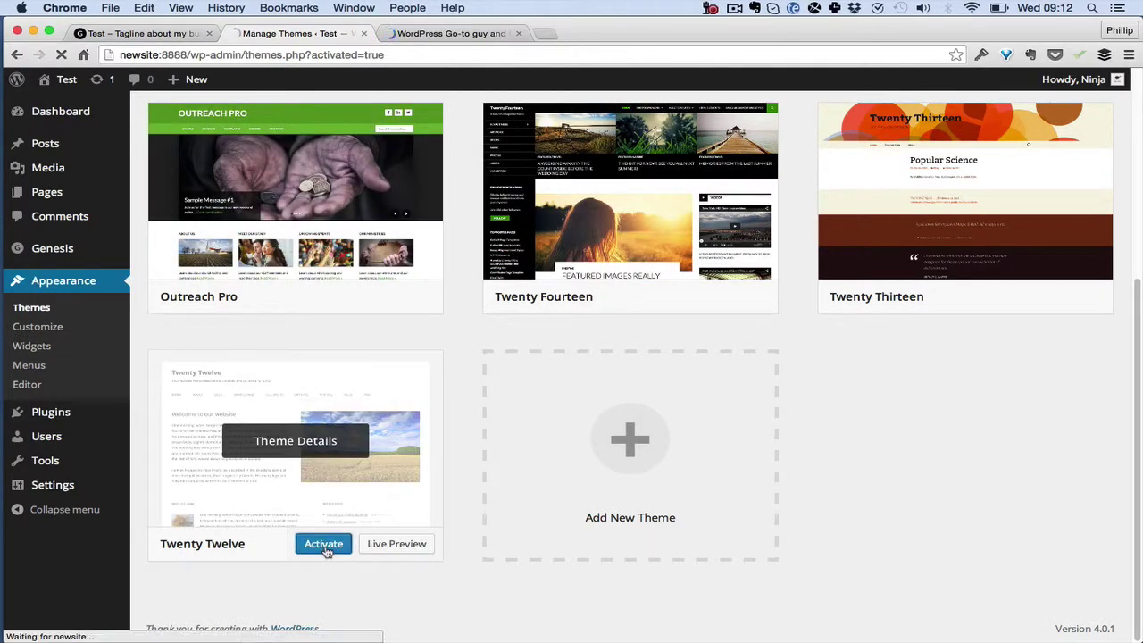
pyautogui.hotkey('ctrl', 'shift', 'Tab')
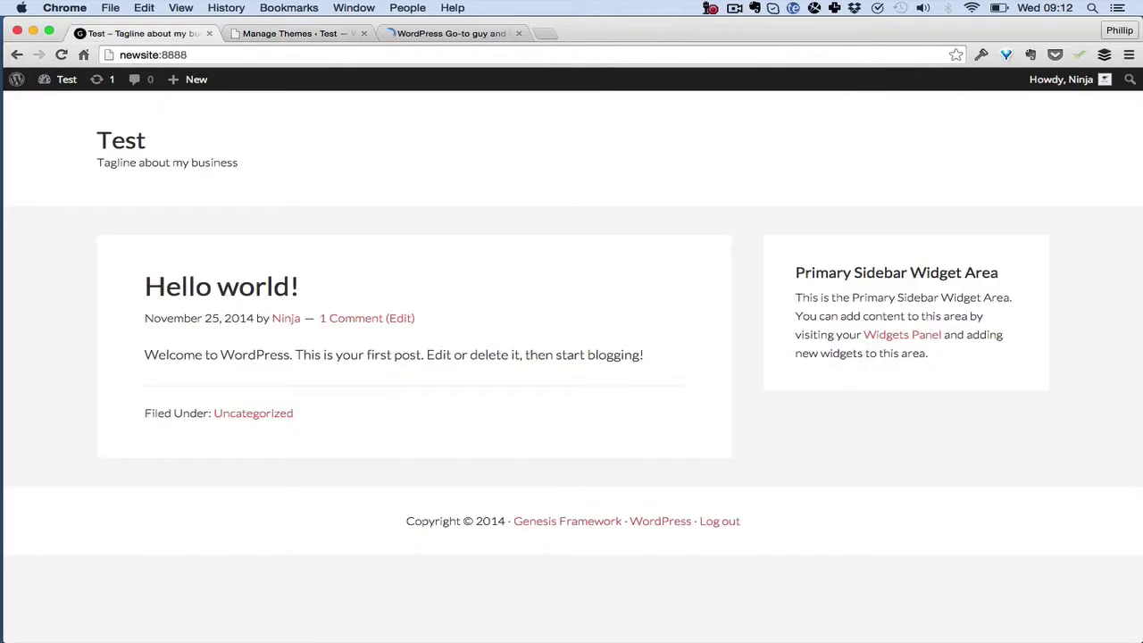
pyautogui.press('super+r')
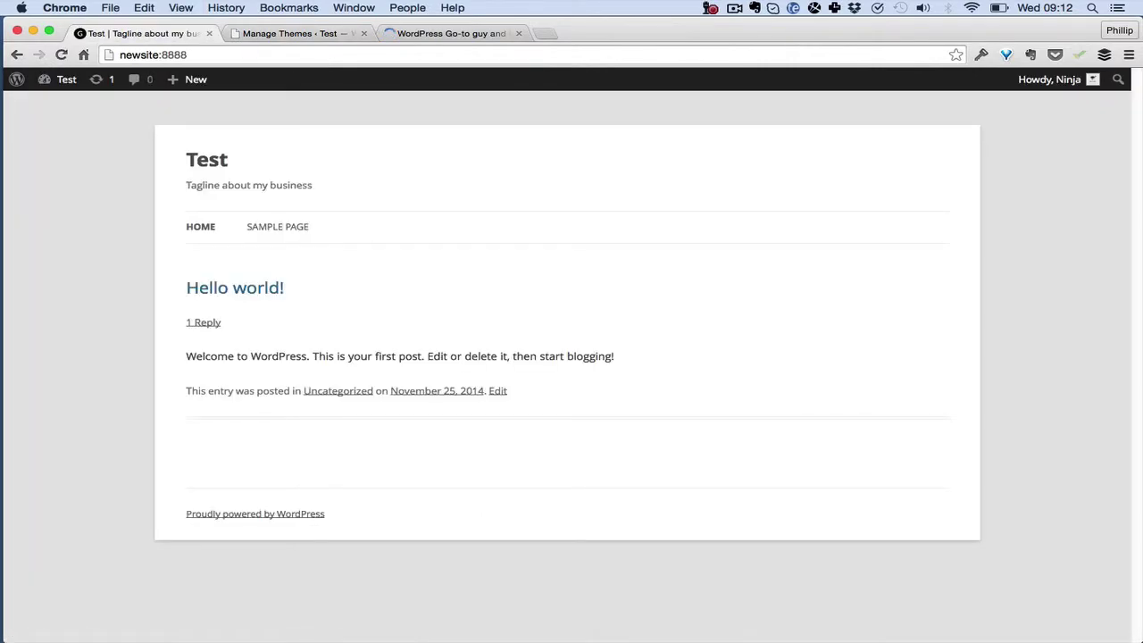
pyautogui.hotkey('ctrl', 'Tab')
# In the Outreach Pro live preview, add a Custom Menu widget under Widgets > Primary Sidebar
pyautogui.scroll(-3, 453, 463)
pyautogui.scroll(-2, 402, 465)
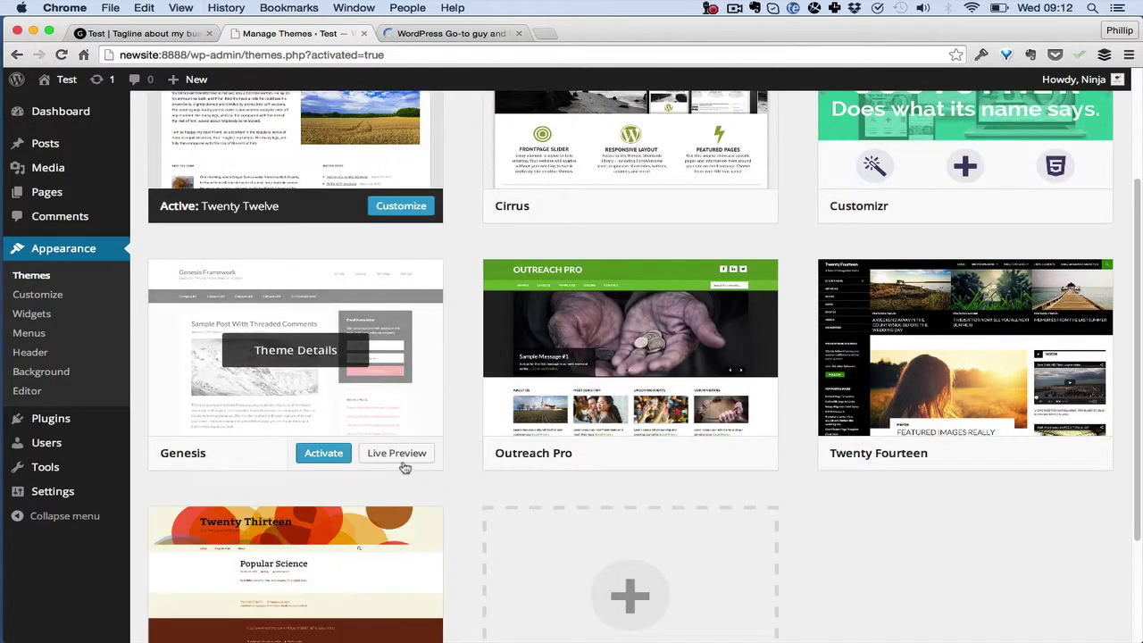
pyautogui.scroll(-3, 397, 472)
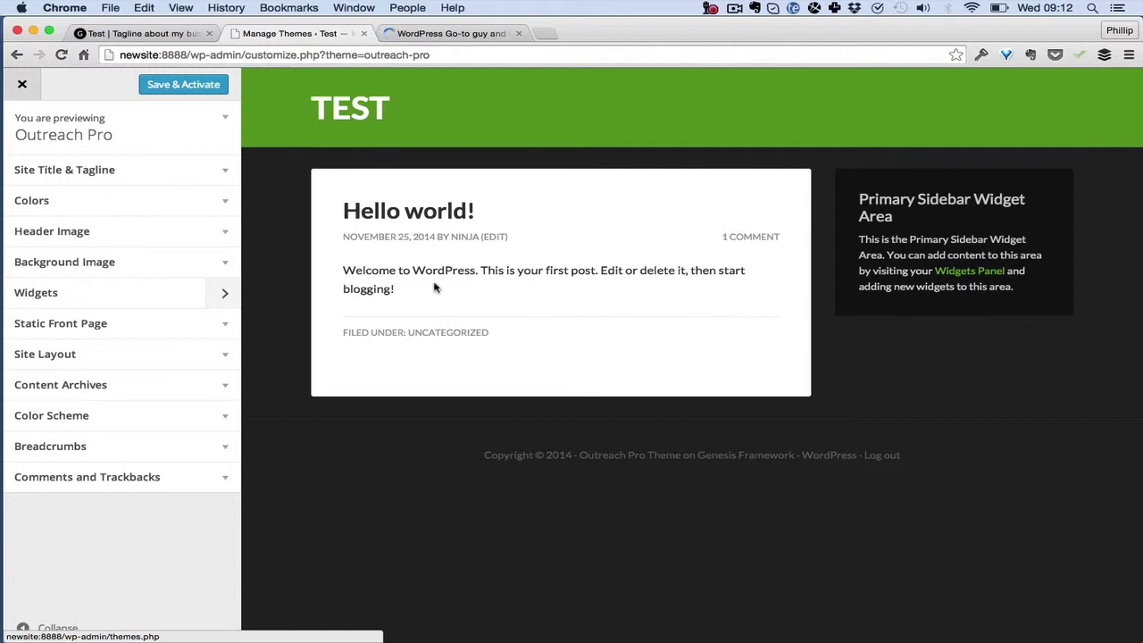
pyautogui.click(123, 294)
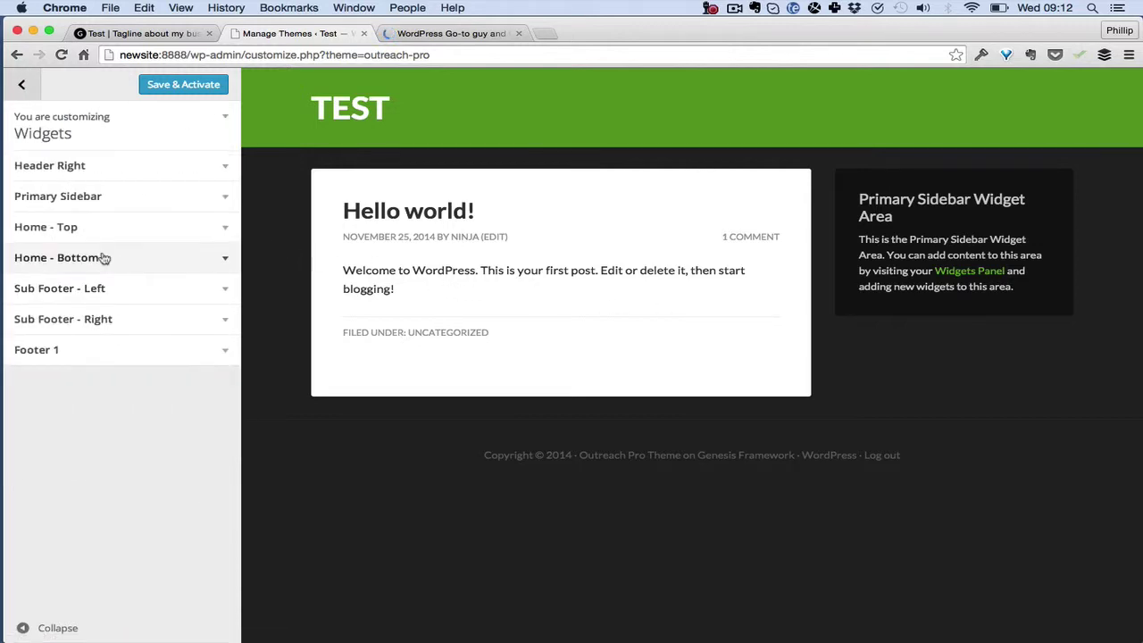
pyautogui.click(98, 206)
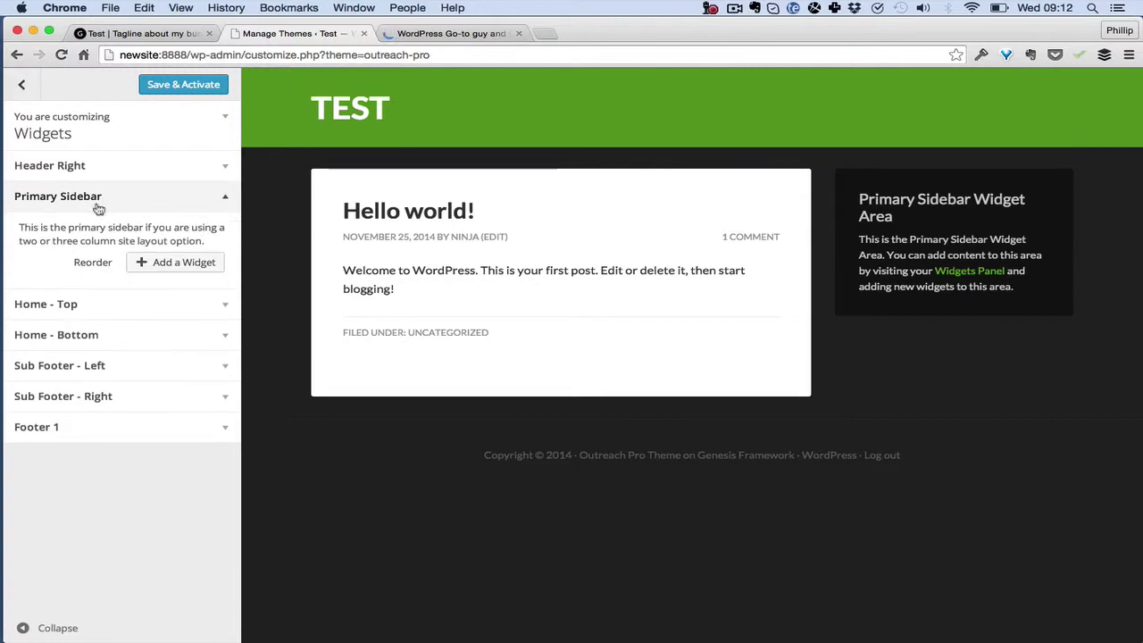
pyautogui.click(147, 261)
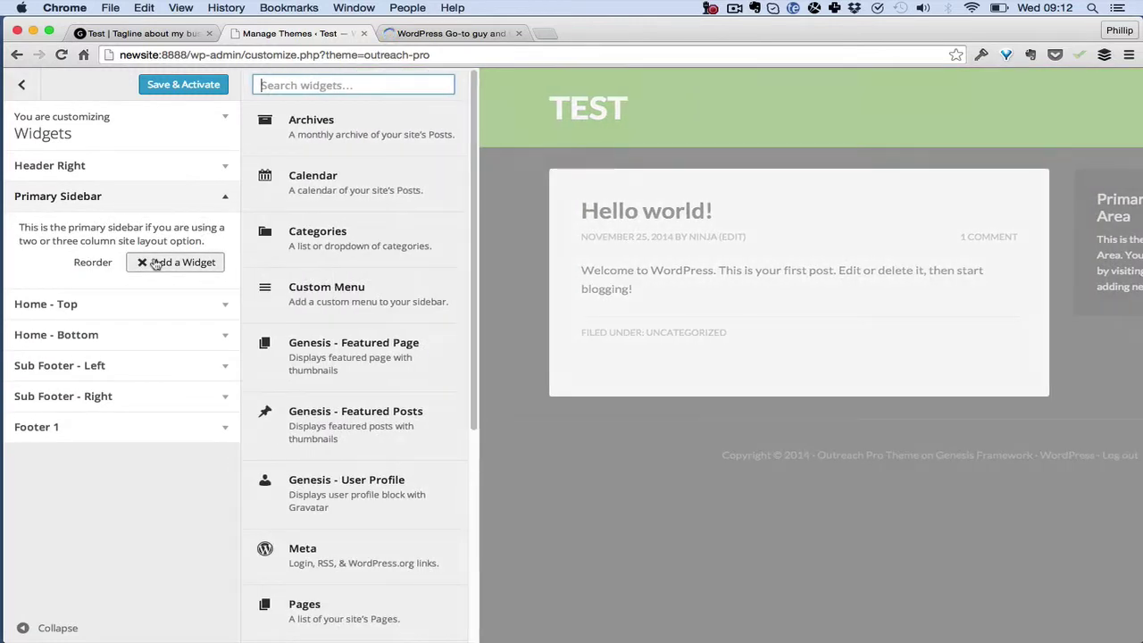
pyautogui.click(284, 292)
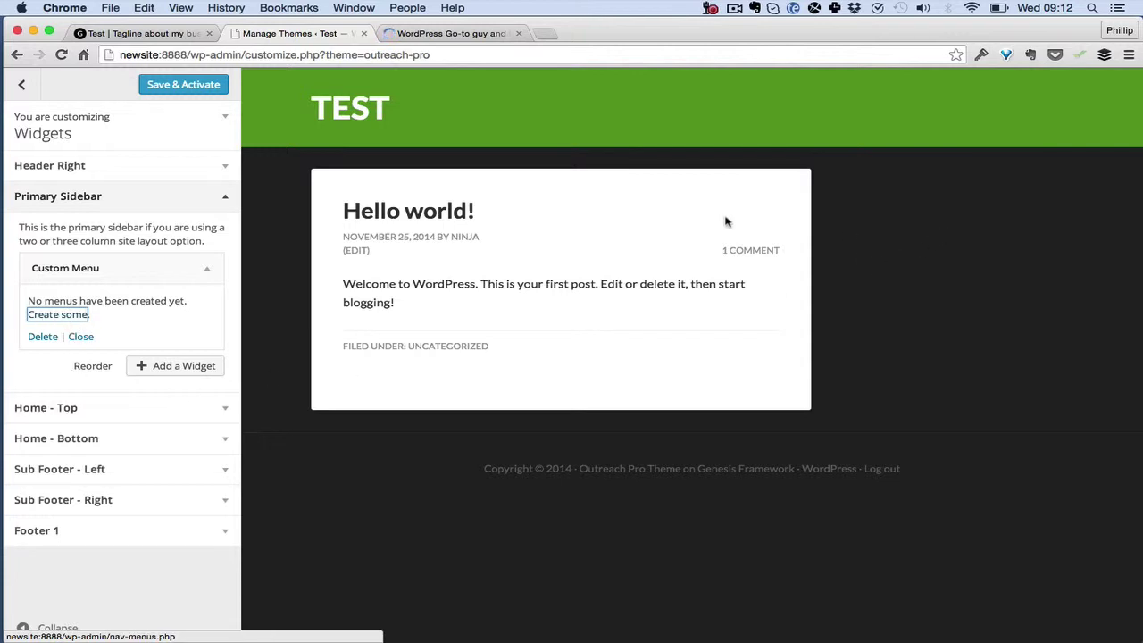
pyautogui.click(24, 85)
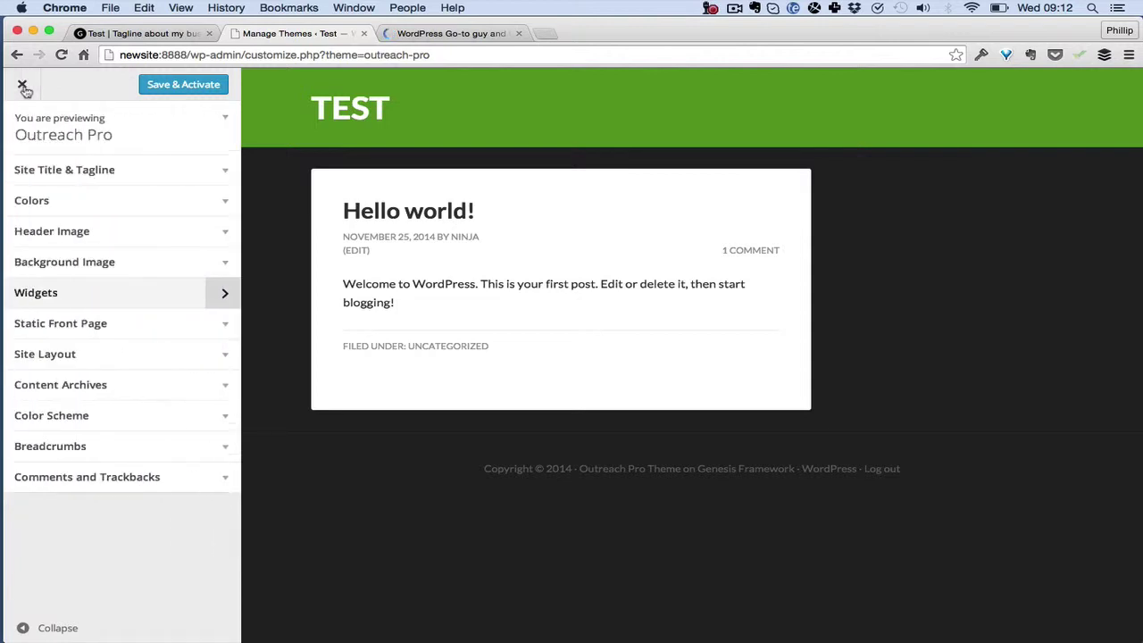
# Save and activate Outreach Pro, then reload the live site to see it
pyautogui.click(175, 85)
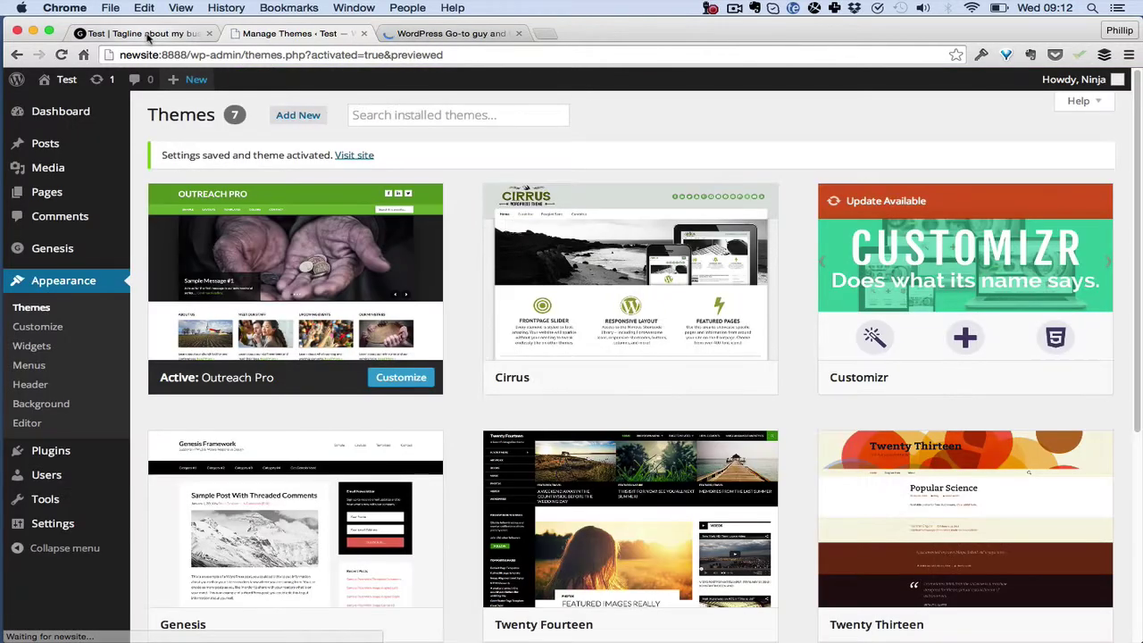
pyautogui.click(146, 34)
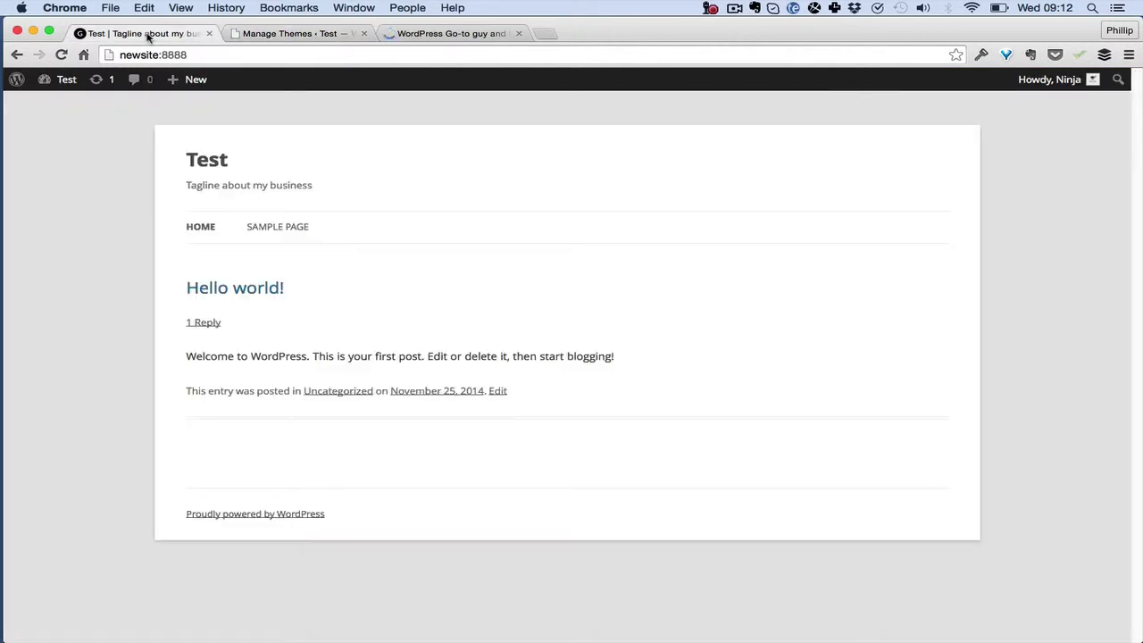
pyautogui.press('super+r')
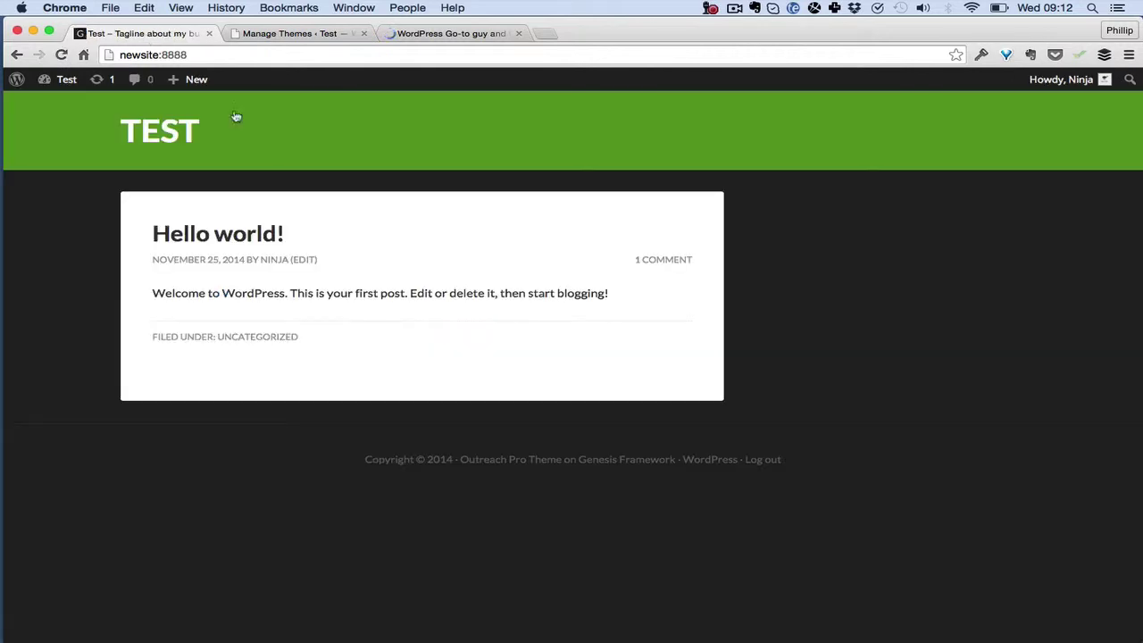
# Return to Themes and bring up the Add Themes page of featured themes
pyautogui.hotkey('ctrl', 'Tab')
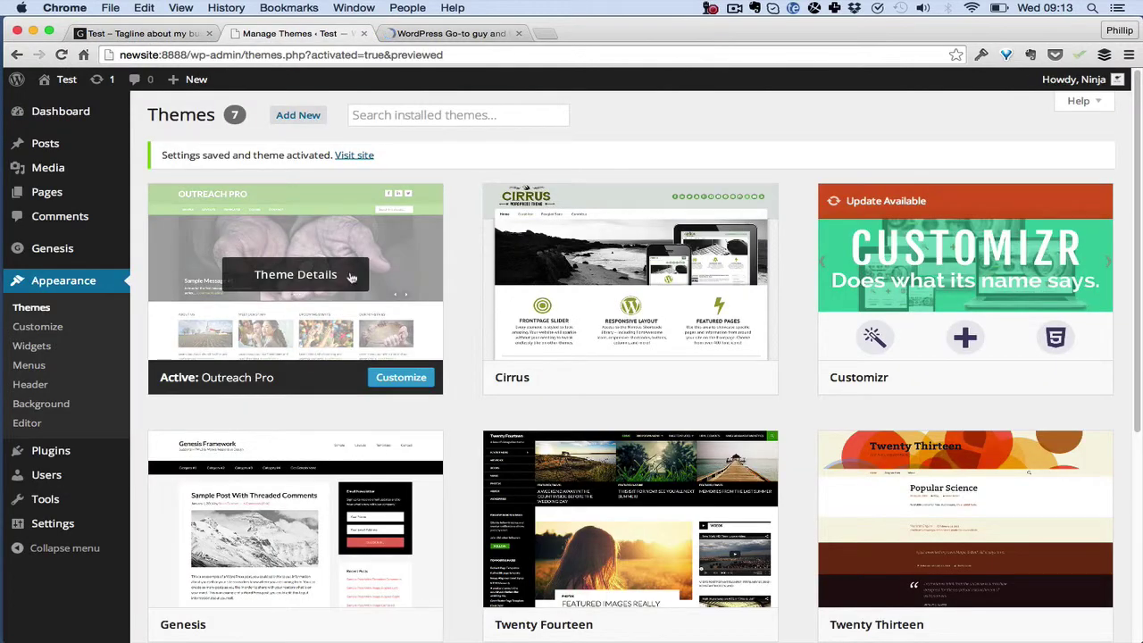
pyautogui.click(438, 116)
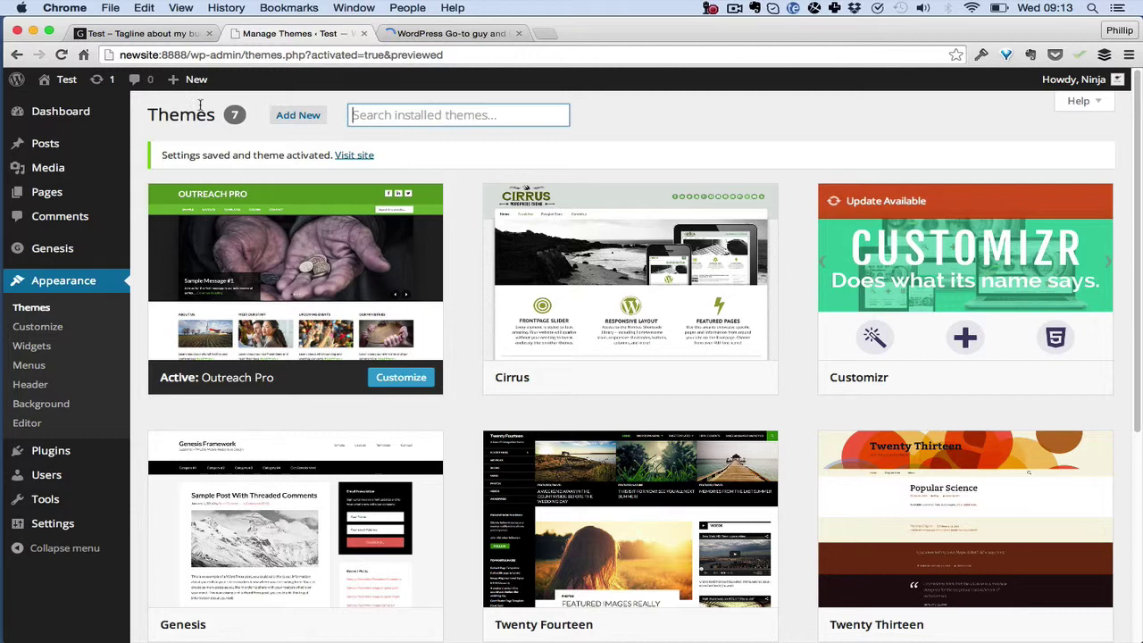
pyautogui.click(297, 115)
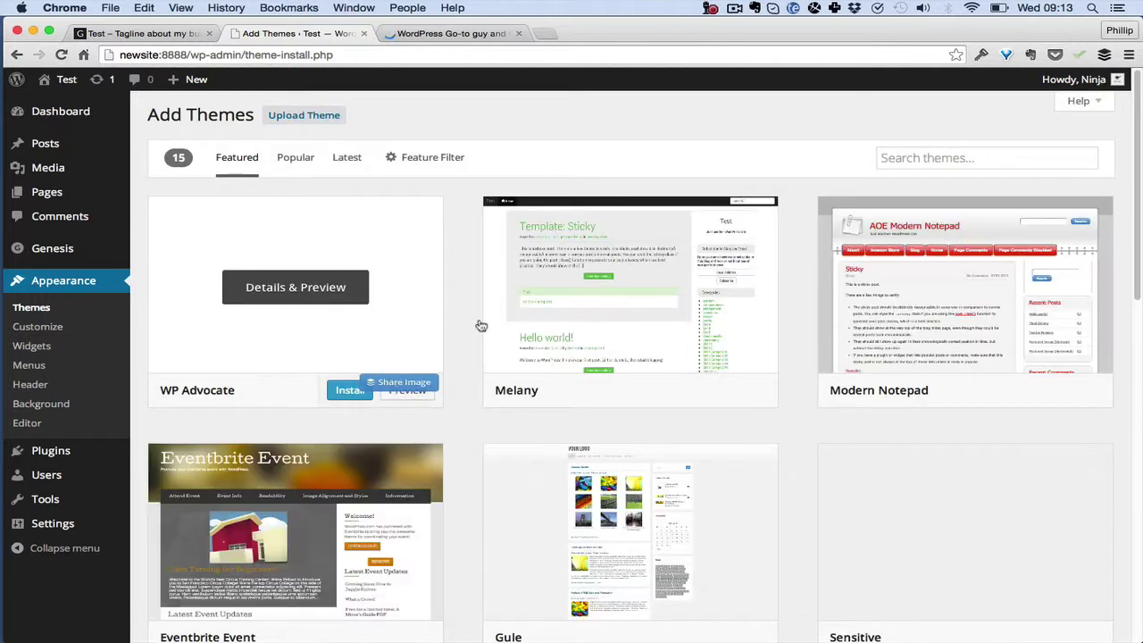
# Bring up the Upload Theme form for a zipped theme
pyautogui.click(330, 119)
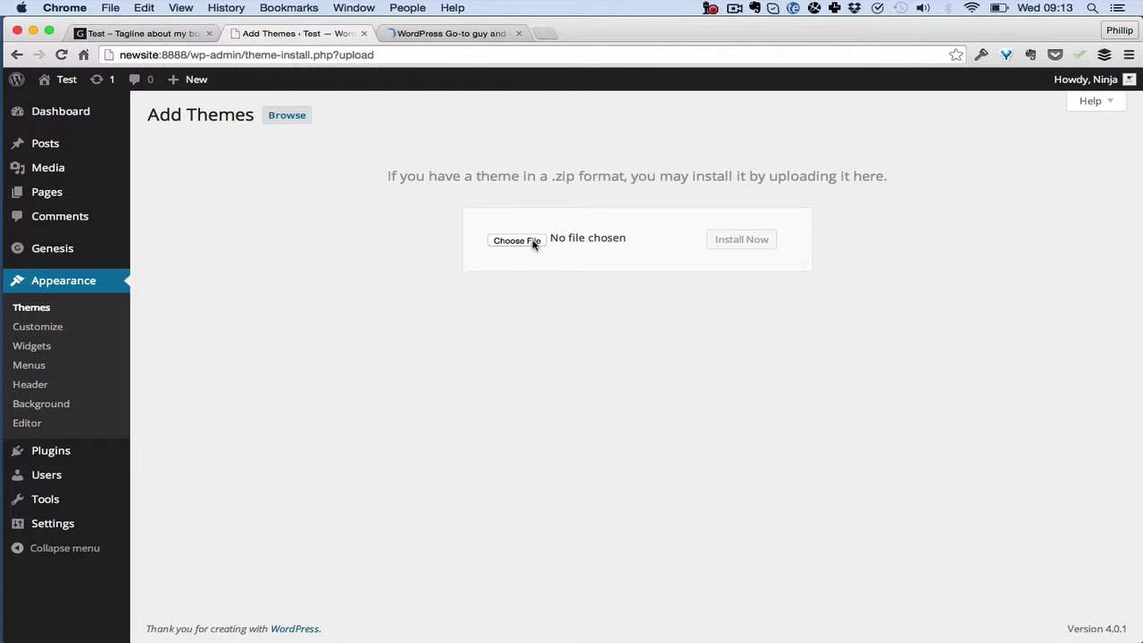
# Browse for a theme zip in Dropbox > Resources > WordPress > Themes, checking the soccer clubs zip
pyautogui.click(534, 242)
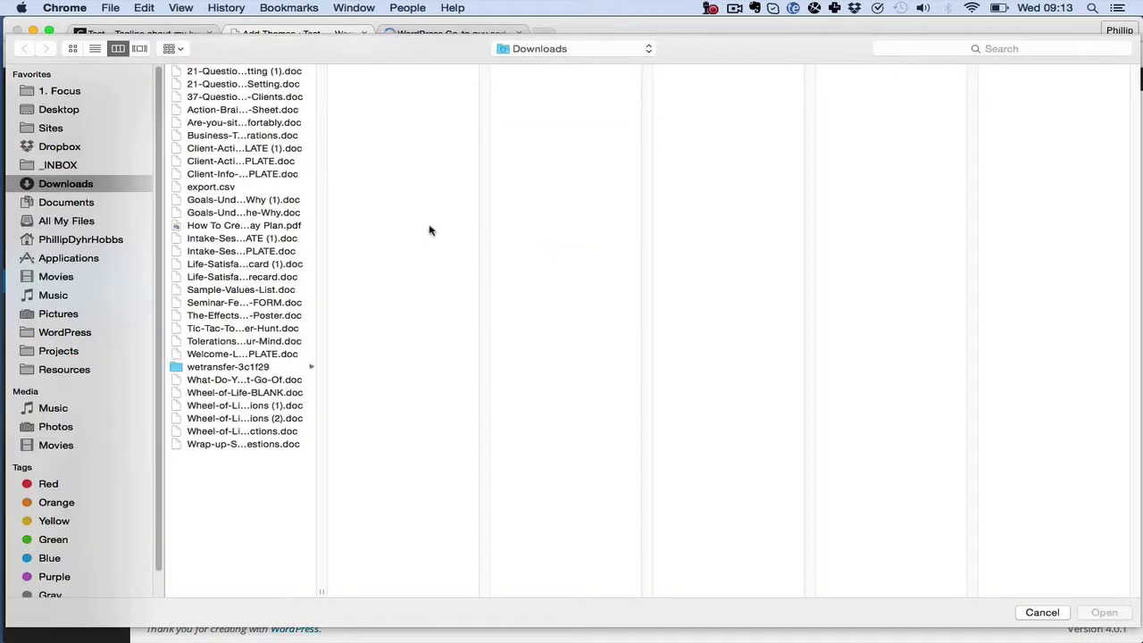
pyautogui.click(62, 148)
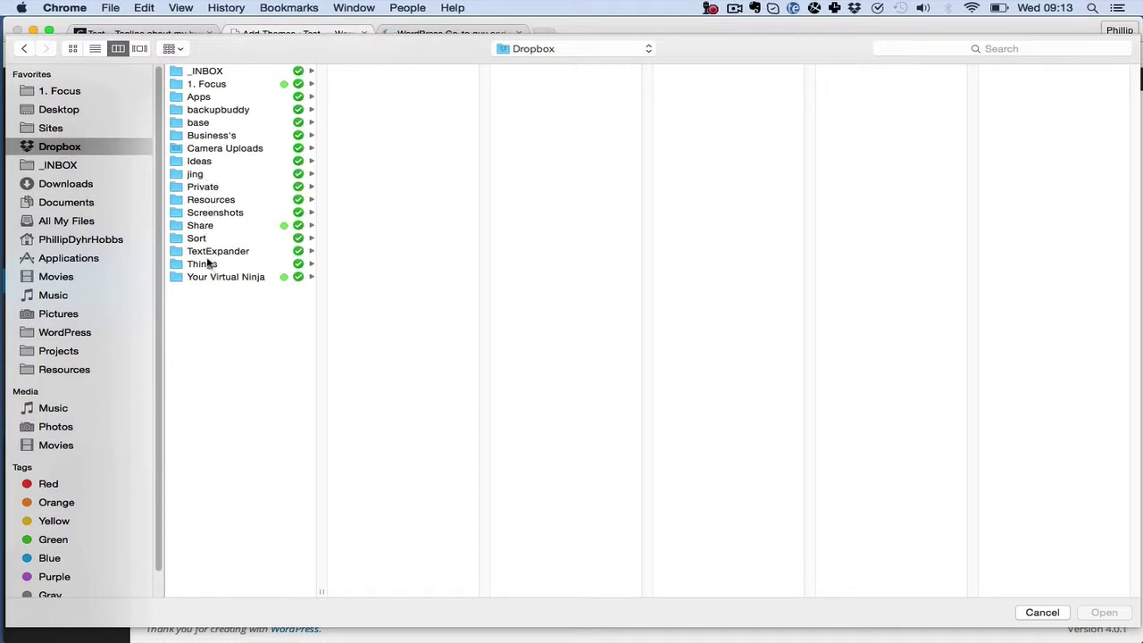
pyautogui.click(219, 201)
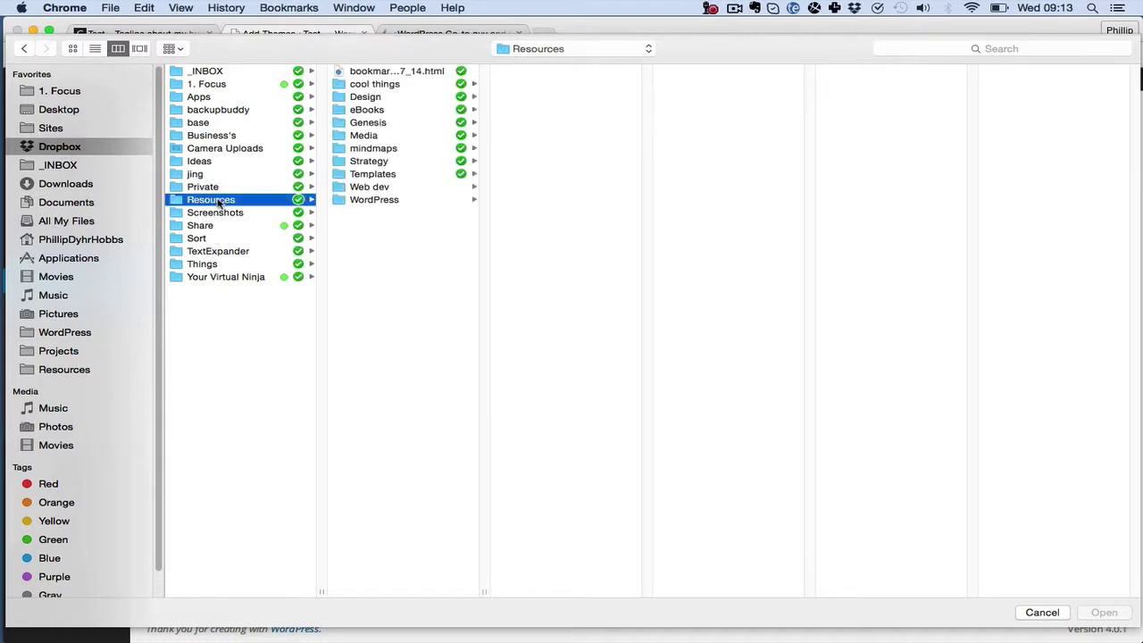
pyautogui.click(362, 201)
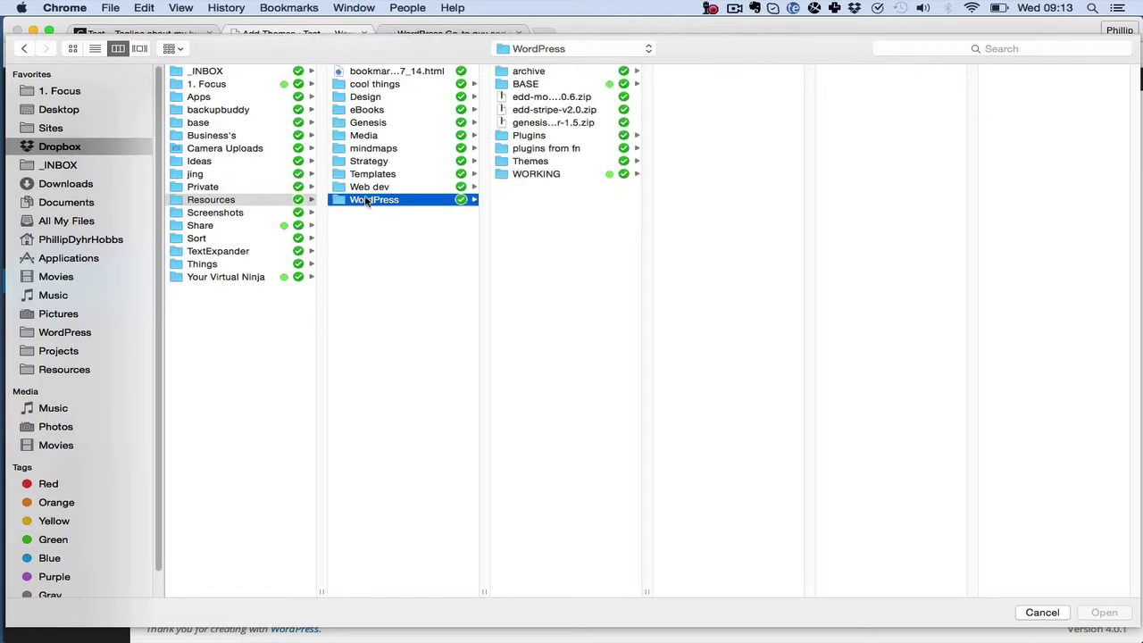
pyautogui.click(553, 163)
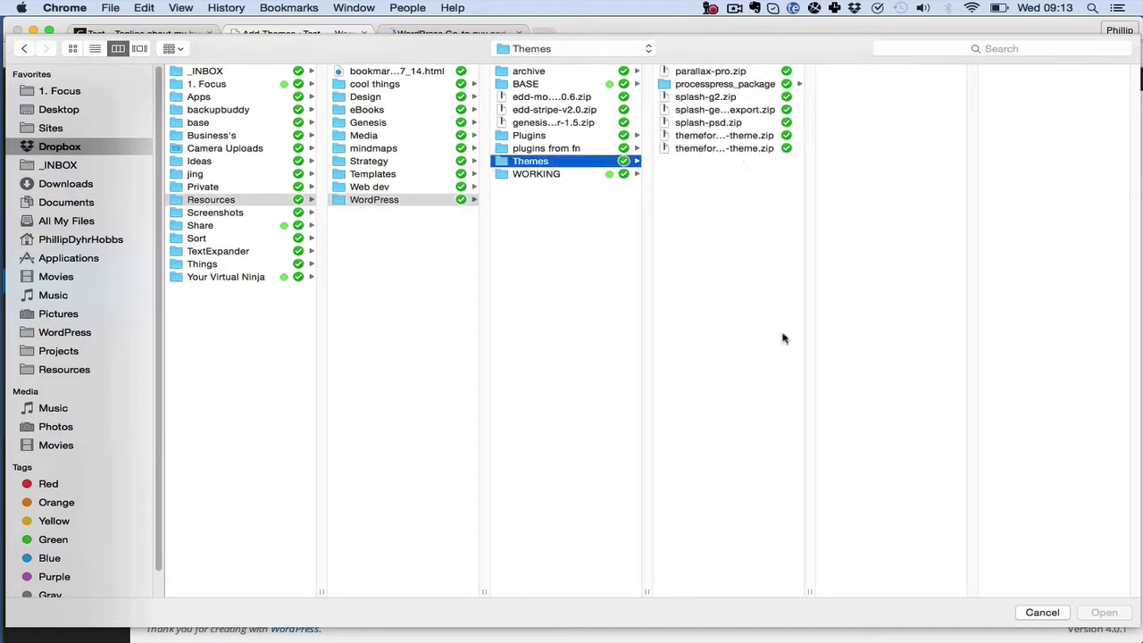
pyautogui.moveTo(809, 592)
pyautogui.mouseDown()
pyautogui.moveTo(950, 590)
pyautogui.moveTo(1021, 559)
pyautogui.mouseUp()
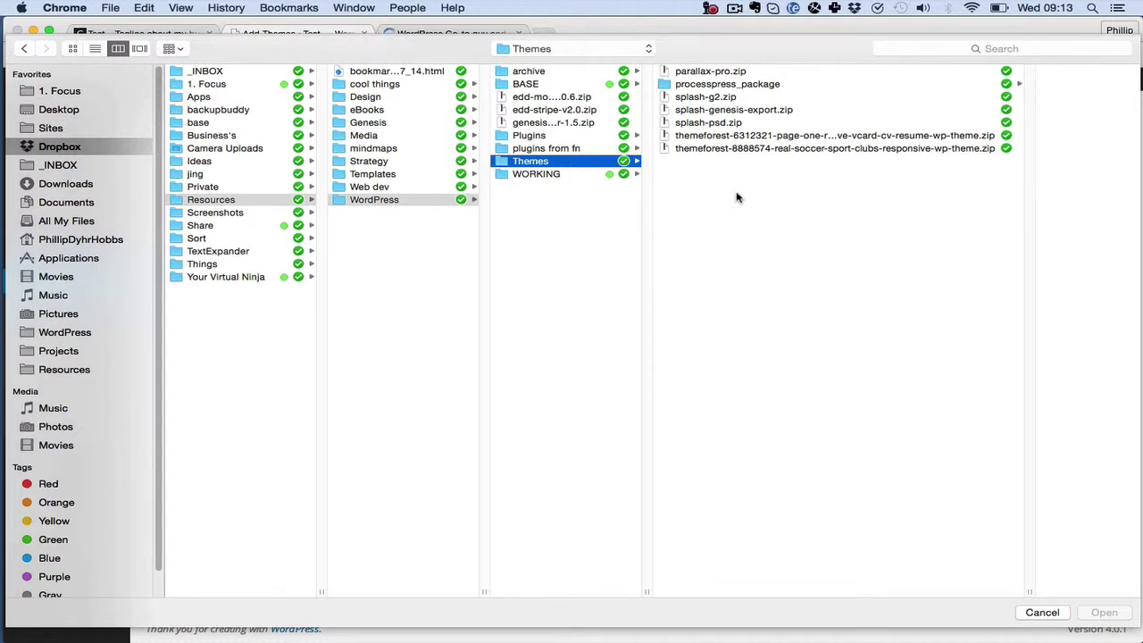
pyautogui.click(714, 150)
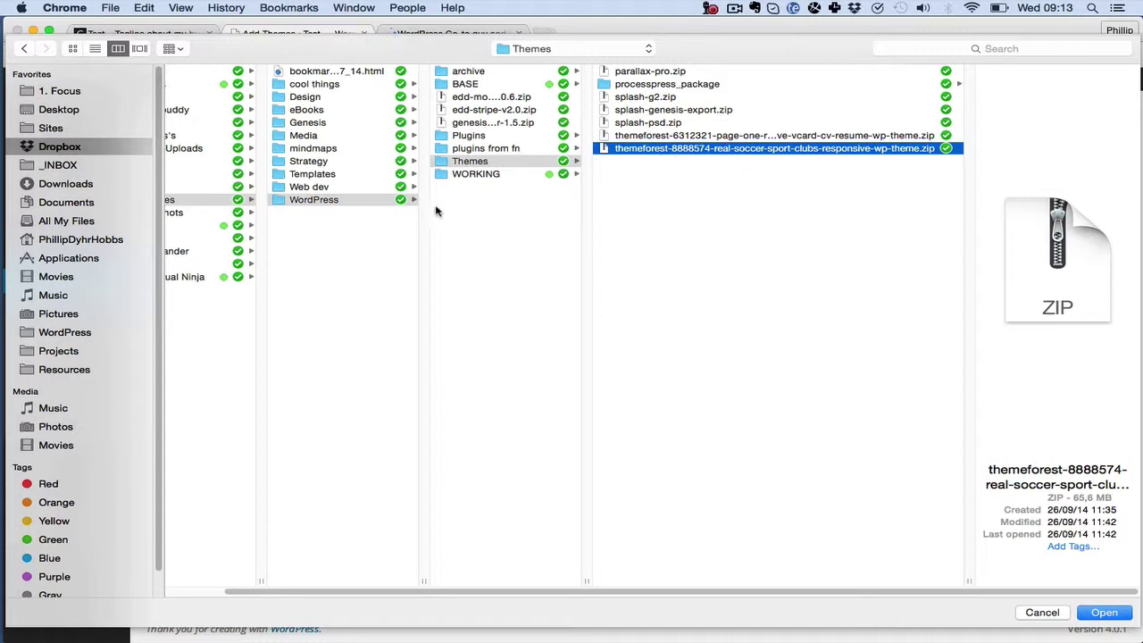
pyautogui.hscroll(-3, 429, 225)
# Select themeforest-3087930-rework-responsive-modern-wordpress-theme.zip in Dropbox Sort > Web Development > Themes
pyautogui.click(410, 187)
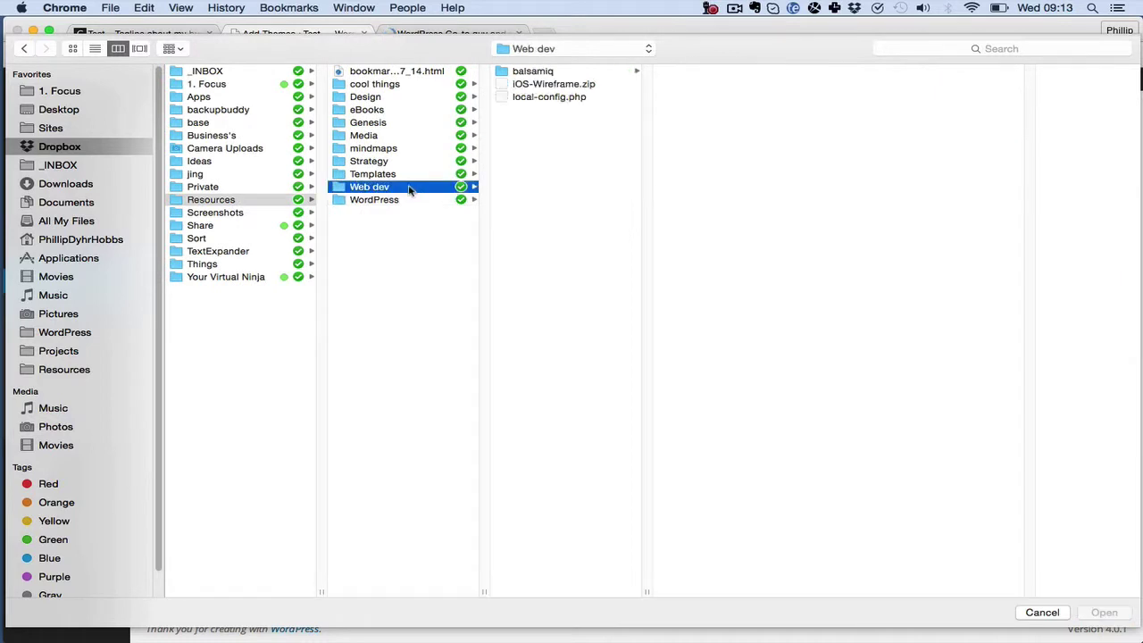
pyautogui.click(202, 240)
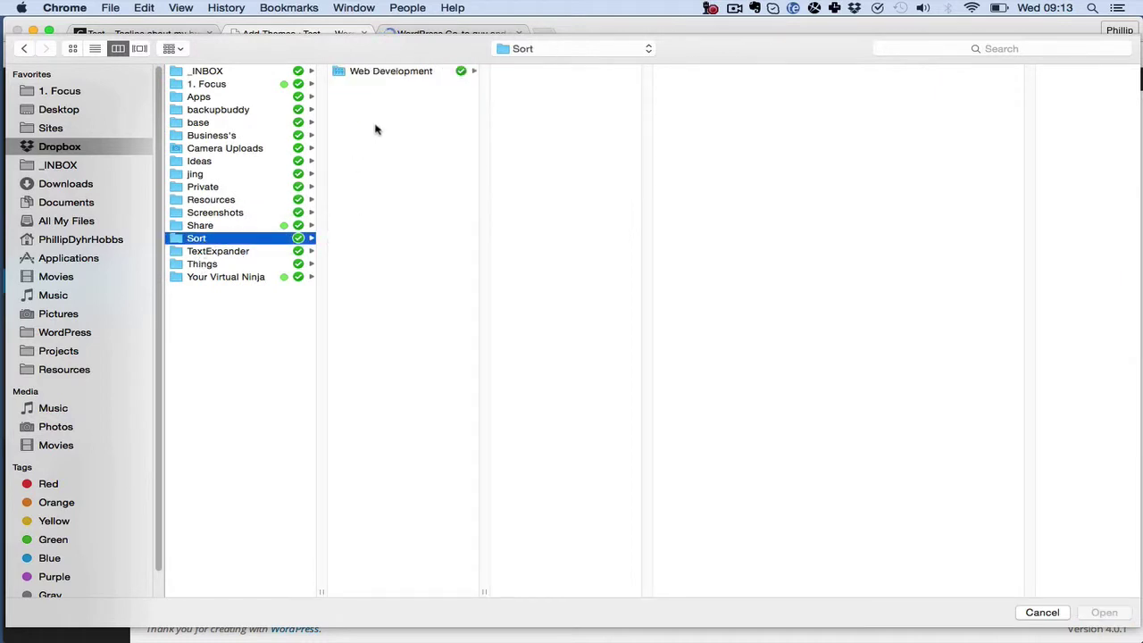
pyautogui.click(427, 72)
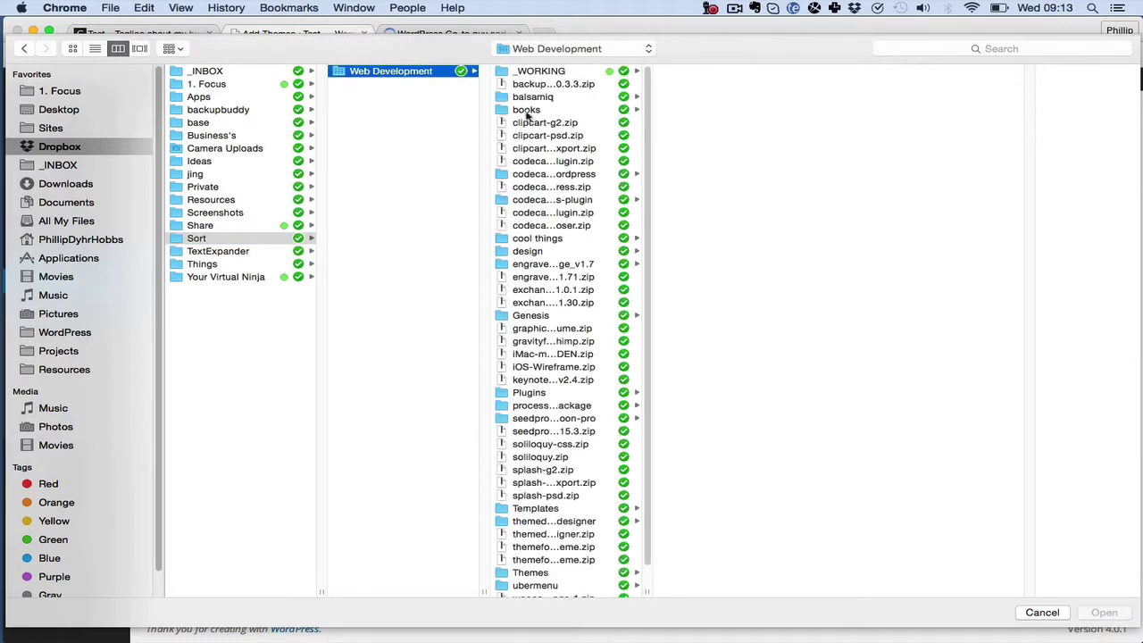
pyautogui.doubleClick(648, 592)
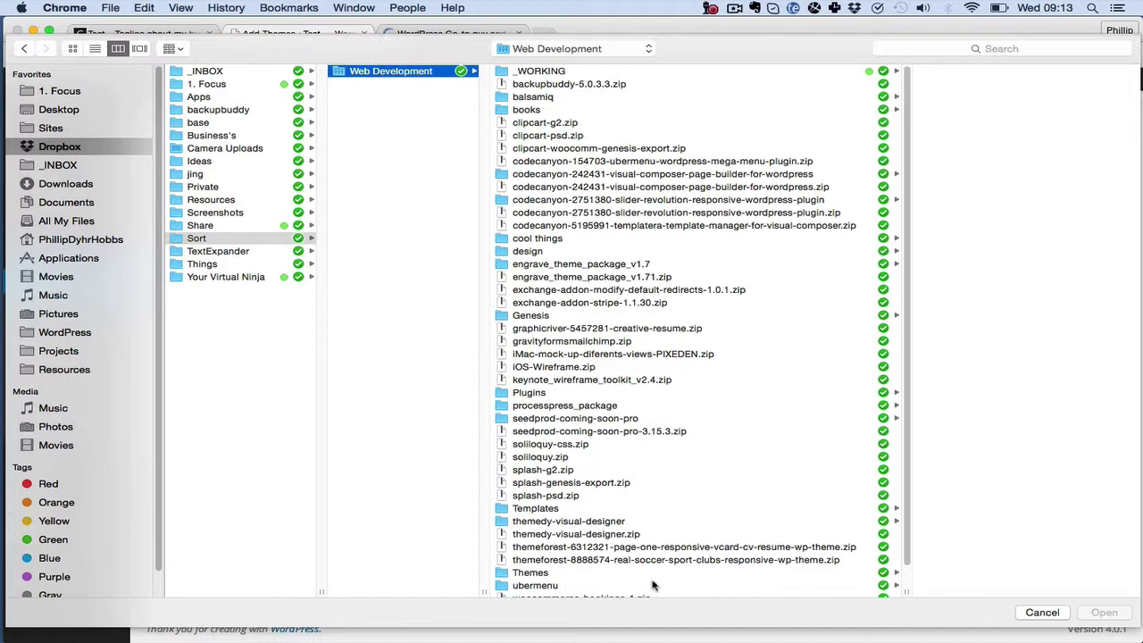
pyautogui.click(549, 574)
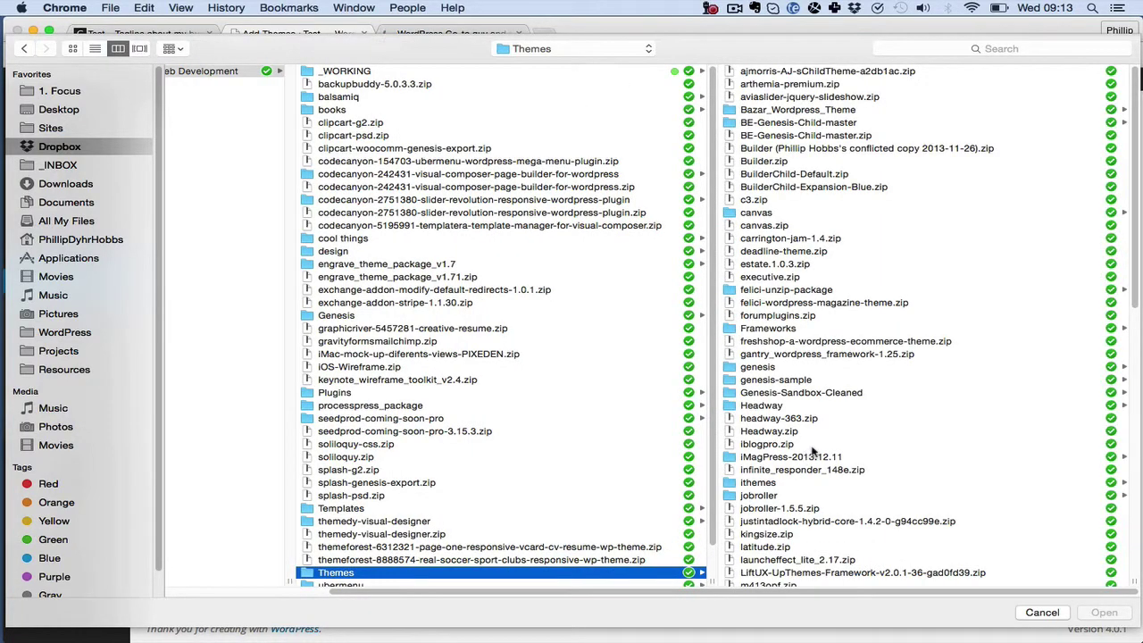
pyautogui.scroll(-5, 813, 451)
pyautogui.scroll(-5, 811, 442)
pyautogui.scroll(-5, 808, 434)
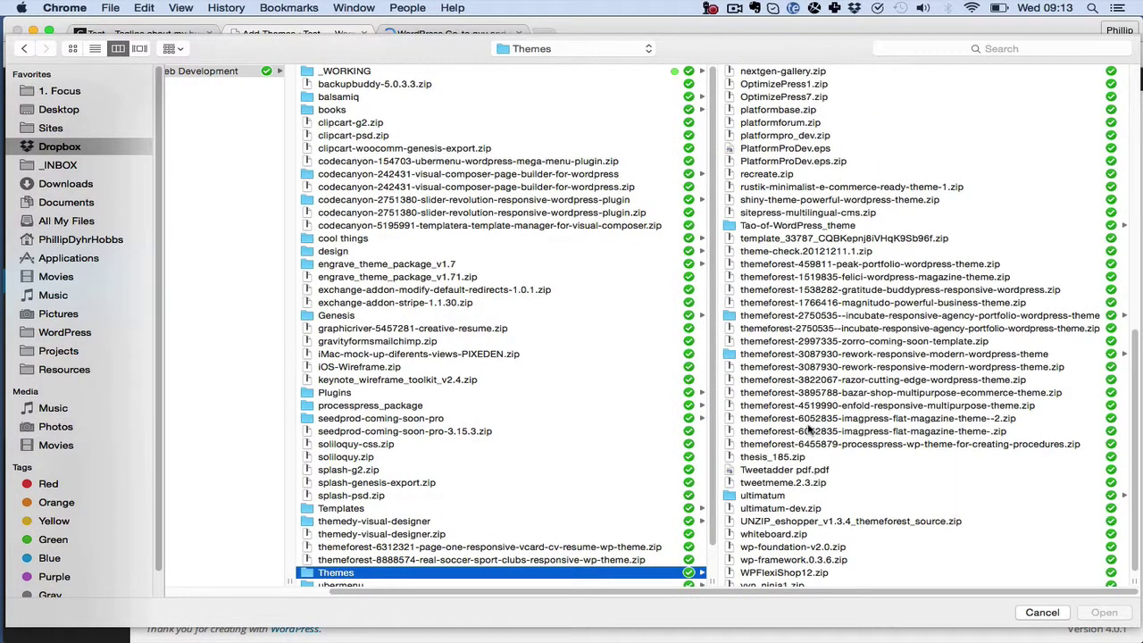
pyautogui.click(851, 368)
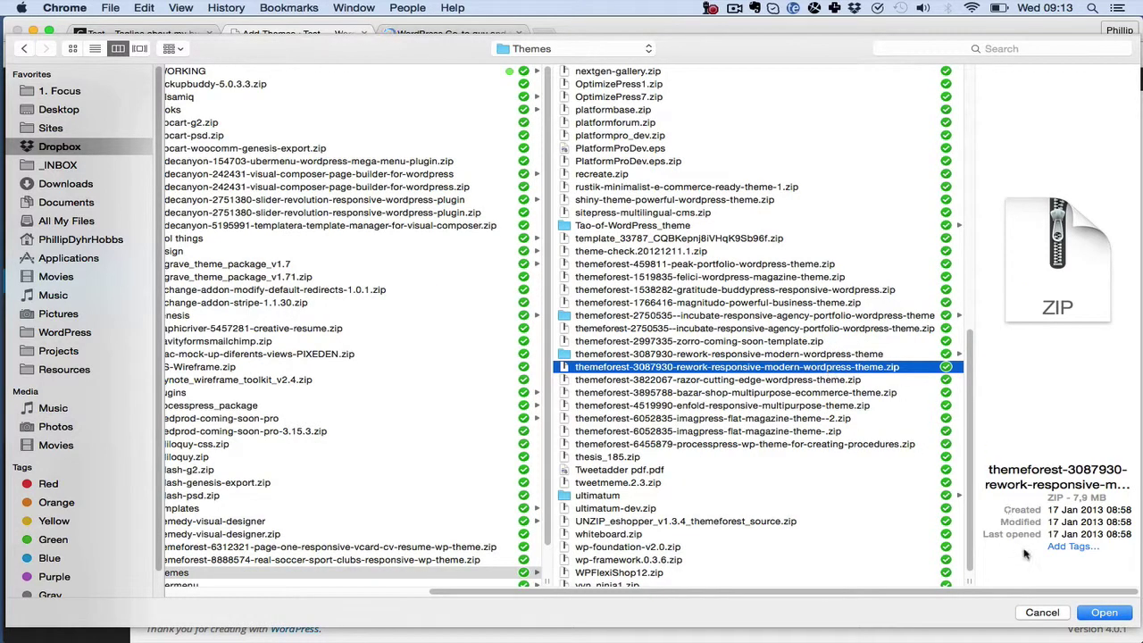
# Inspect the Rework package's docs, Licensing and 07_blog_v2.psd mockup, then select rework.theme.zip
pyautogui.click(806, 354)
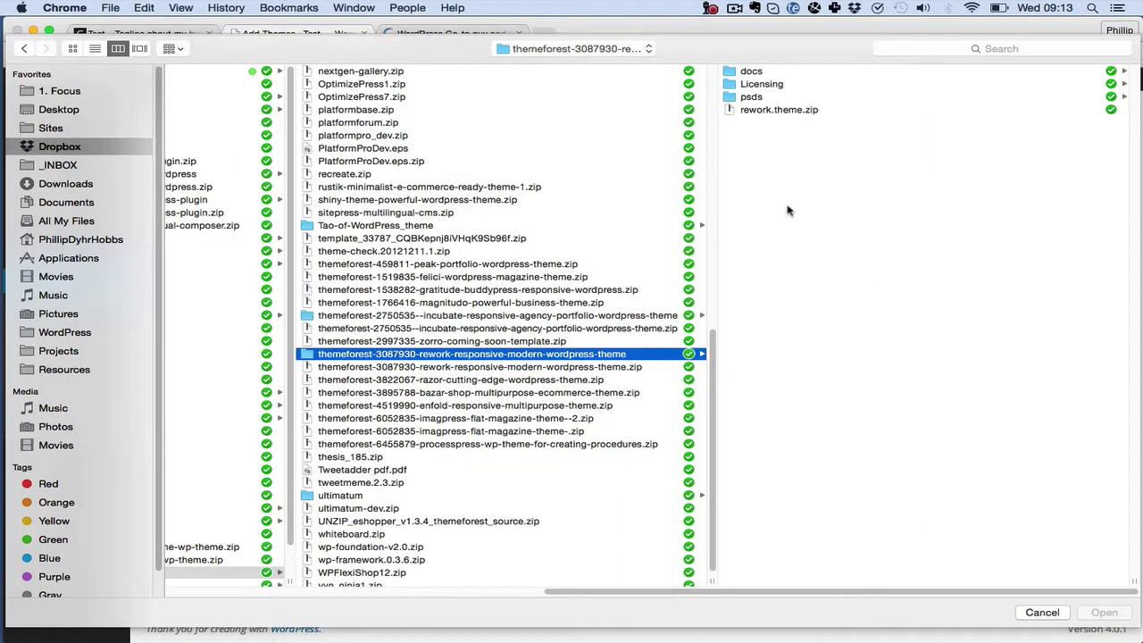
pyautogui.click(750, 73)
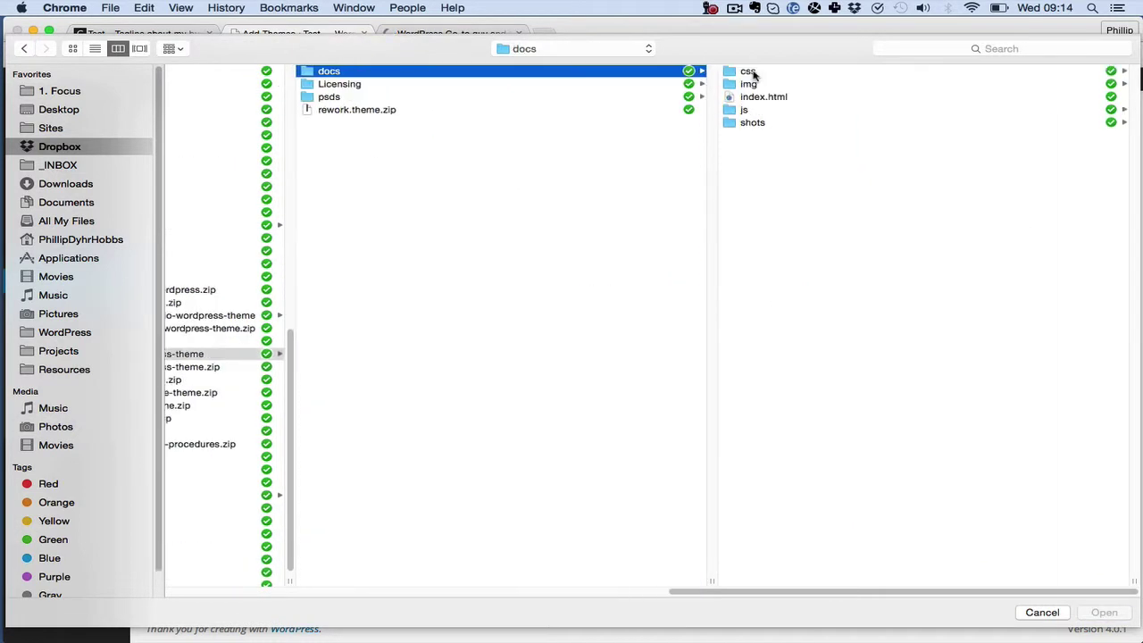
pyautogui.click(357, 84)
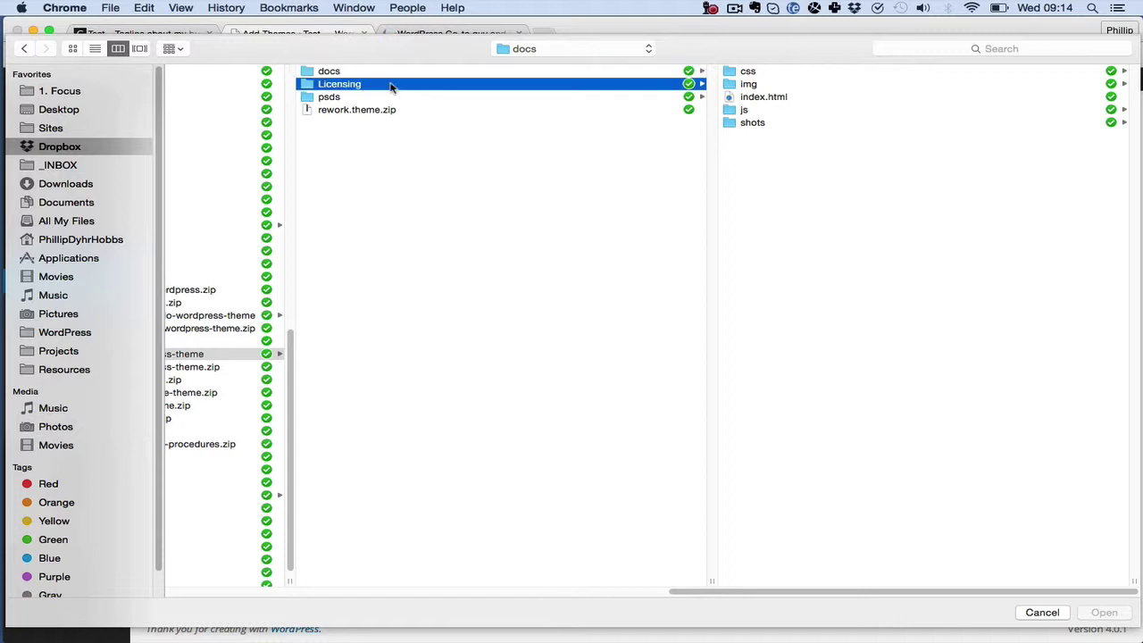
pyautogui.click(348, 99)
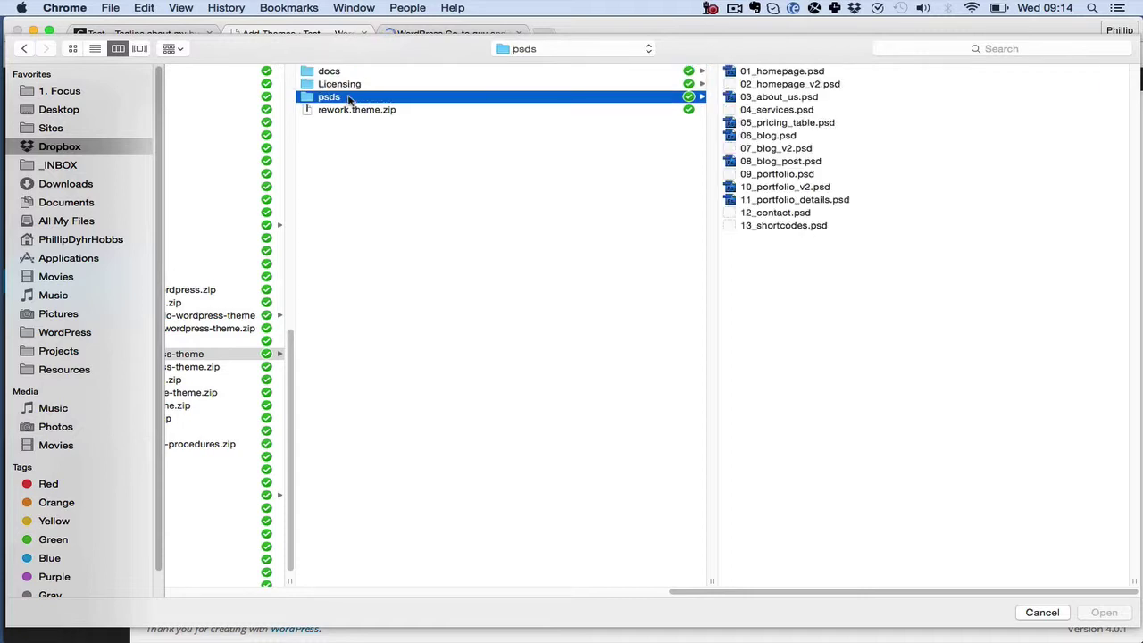
pyautogui.click(793, 150)
pyautogui.press('space')
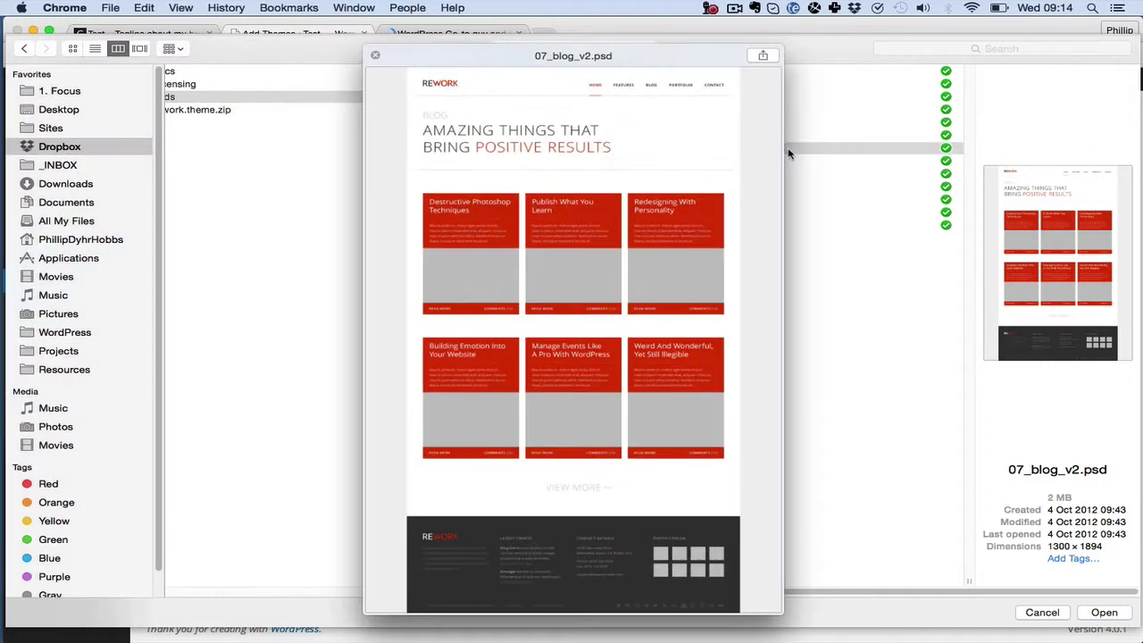
pyautogui.press('space')
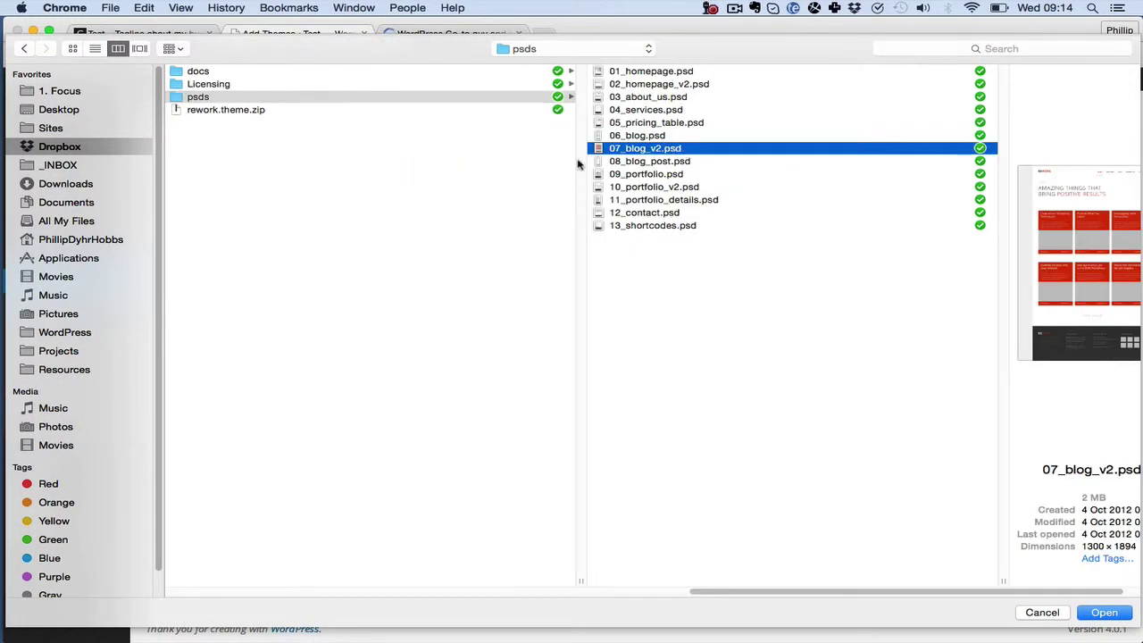
pyautogui.click(227, 113)
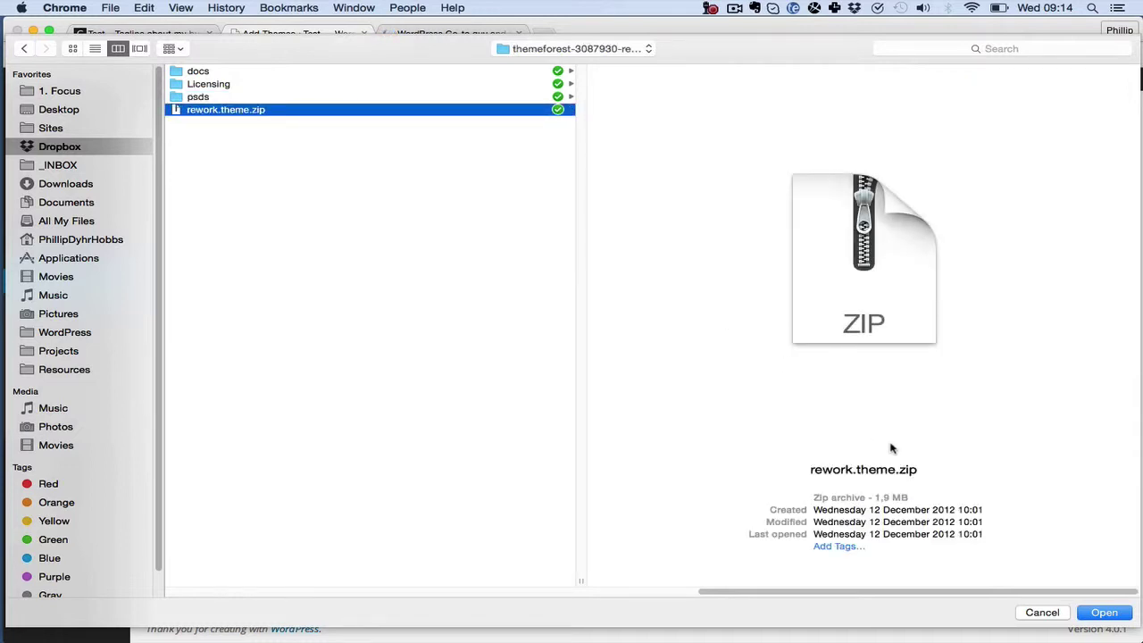
# Install rework.theme.zip, activate Rework, and reload the public site to show it
pyautogui.click(1105, 612)
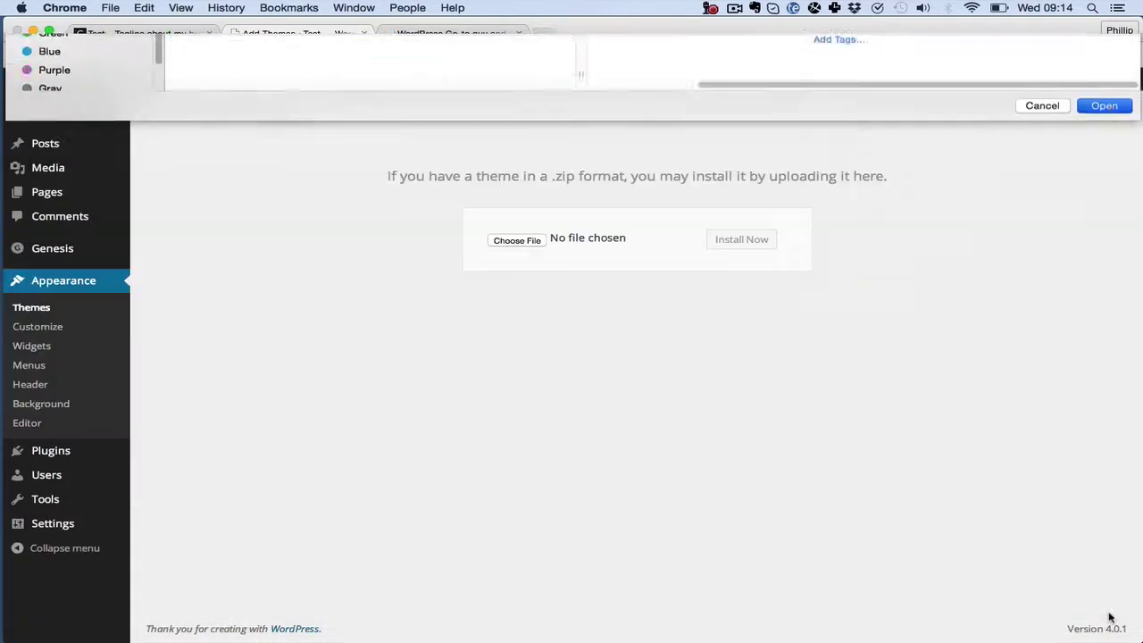
pyautogui.click(738, 246)
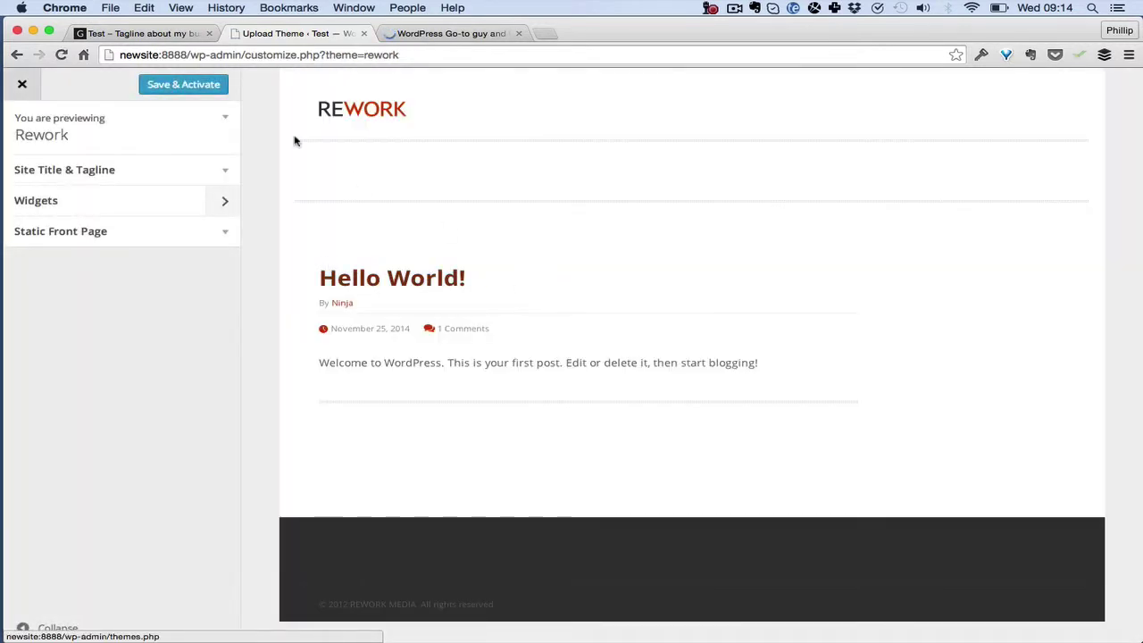
pyautogui.click(194, 85)
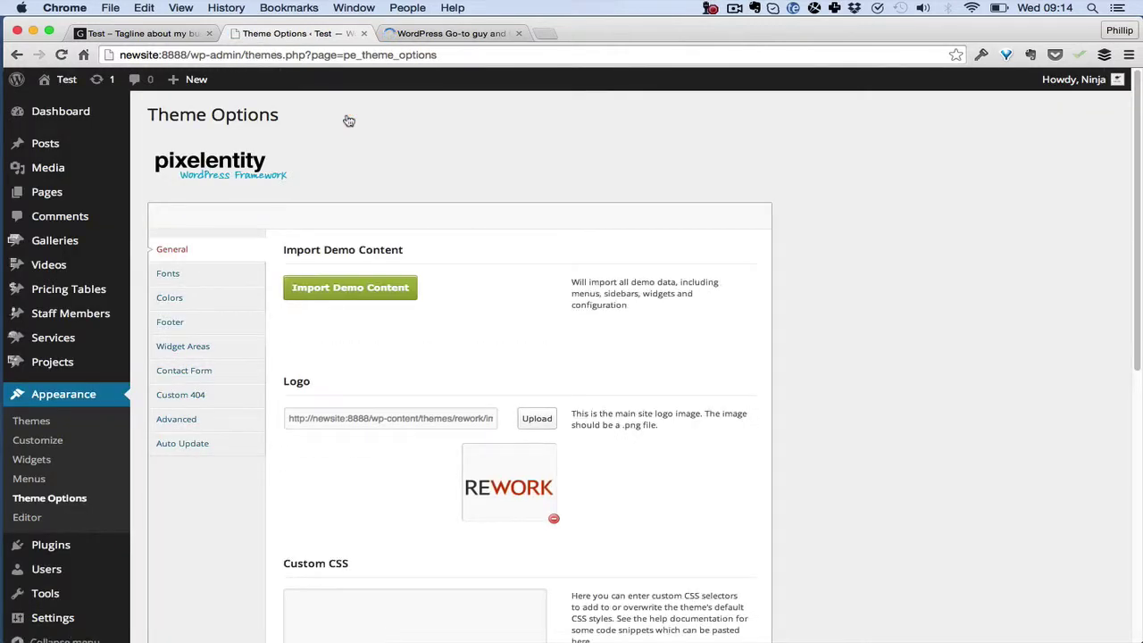
pyautogui.press('super+1')
pyautogui.press('super+r')
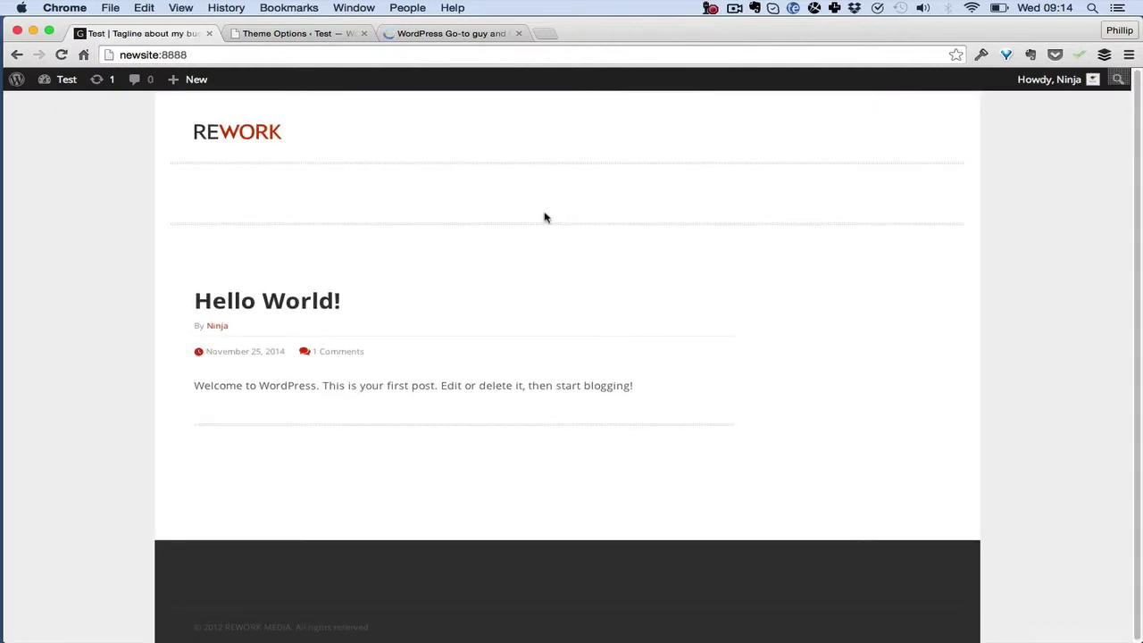
# Switch from the browser to the Keynote presentation
pyautogui.press('super+Tab')
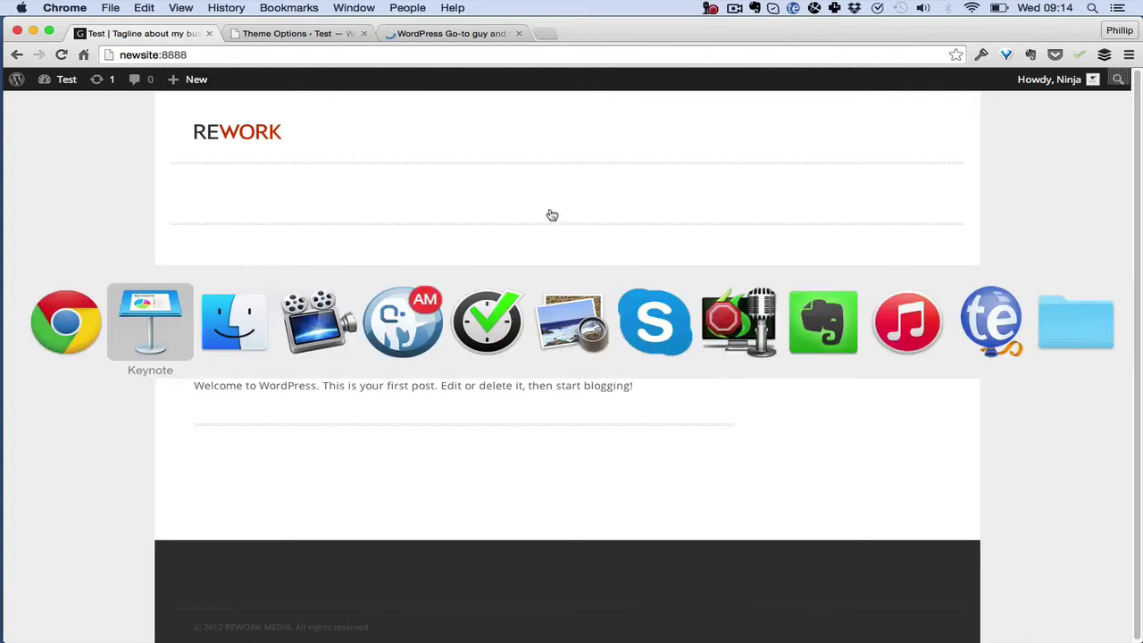